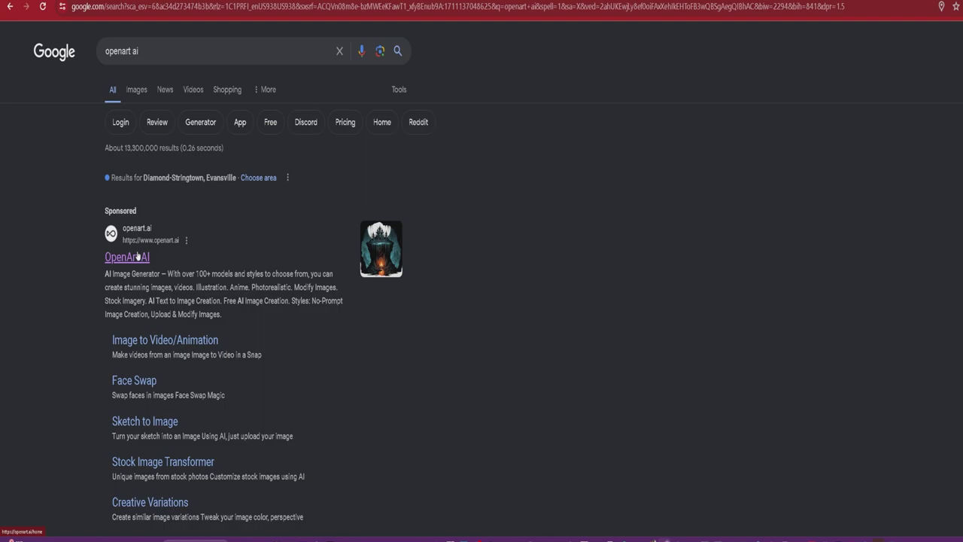
Open the OpenArt AI site from the search results and review its subscription plans.
left_click(138, 256)
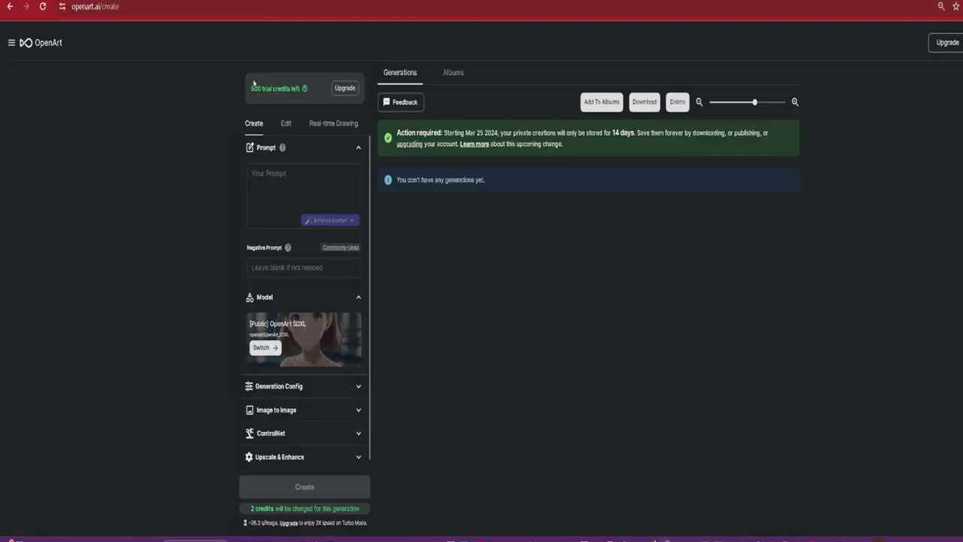
left_click_drag(252, 89, 301, 92)
left_click(941, 47)
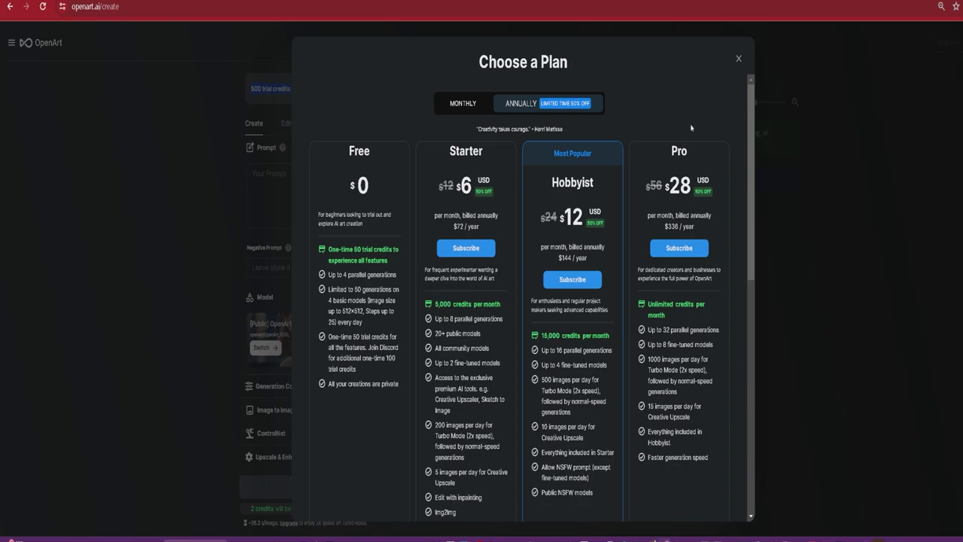
left_click(738, 60)
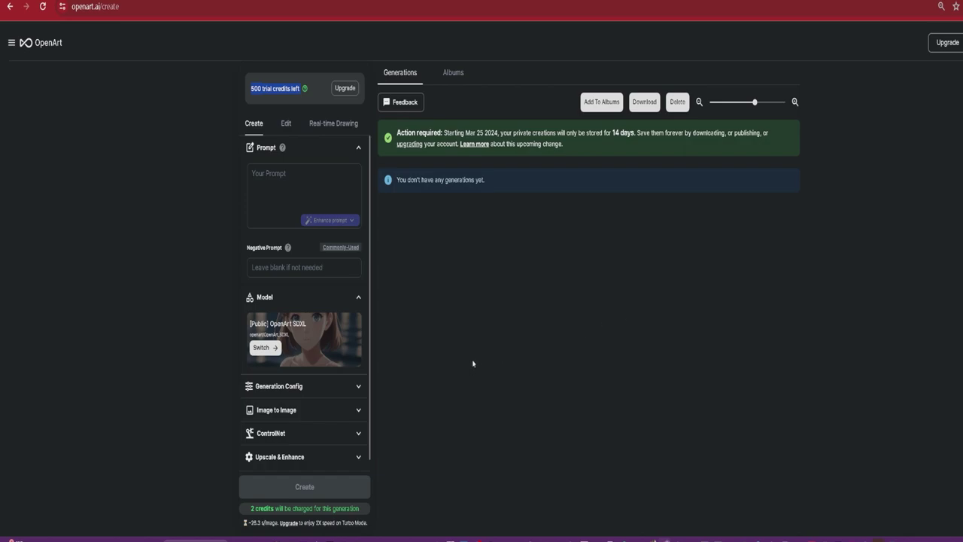
Enter "Cat" as the image prompt.
left_click(286, 202)
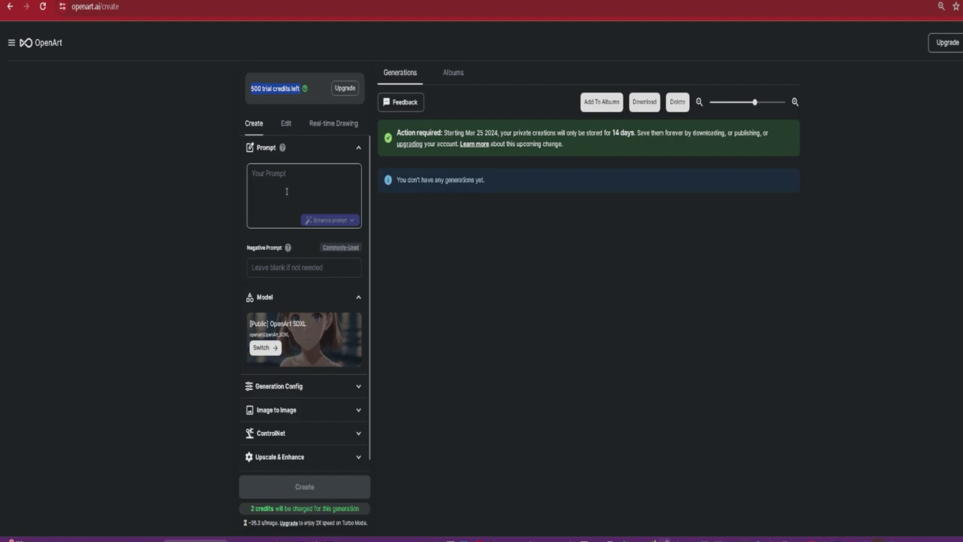
left_click(278, 185)
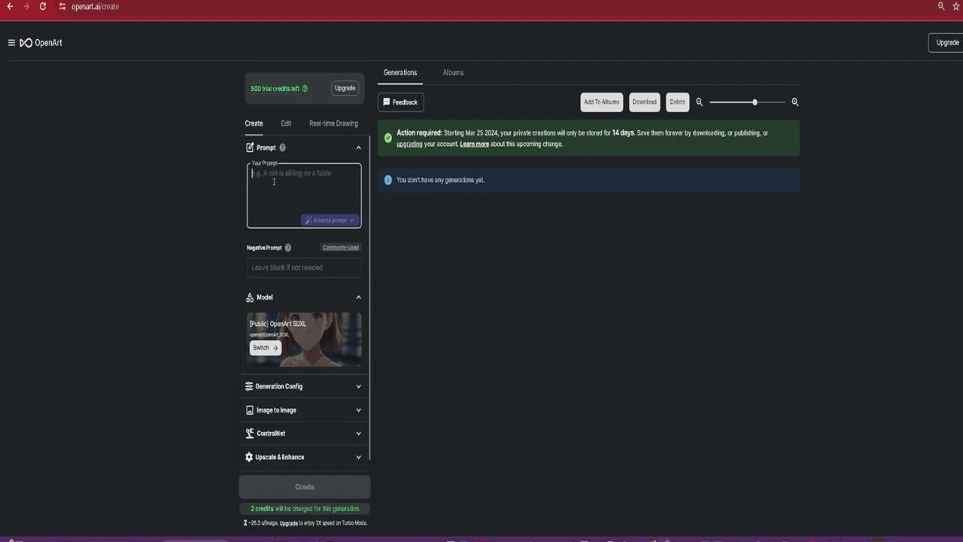
type("Cat")
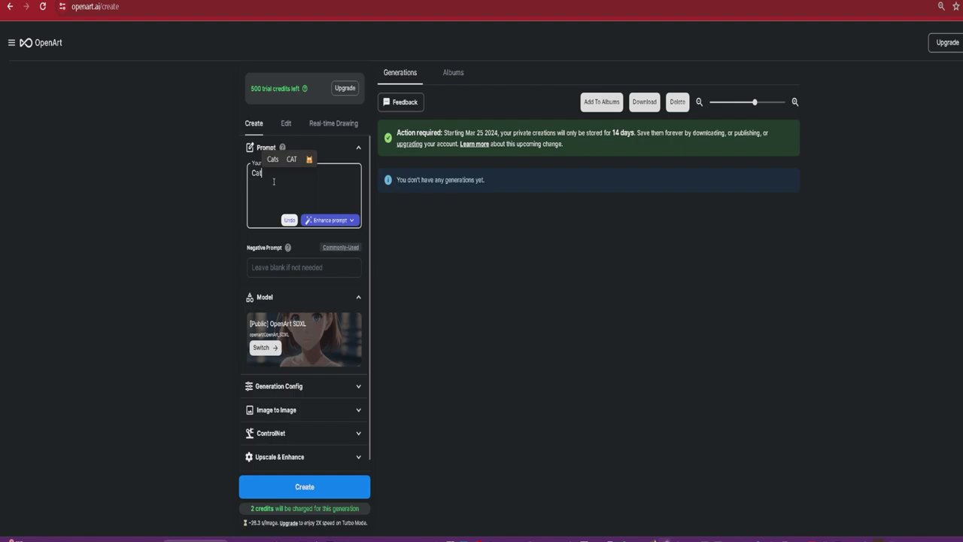
Enter "dog, yellow" as the negative prompt.
left_click(276, 267)
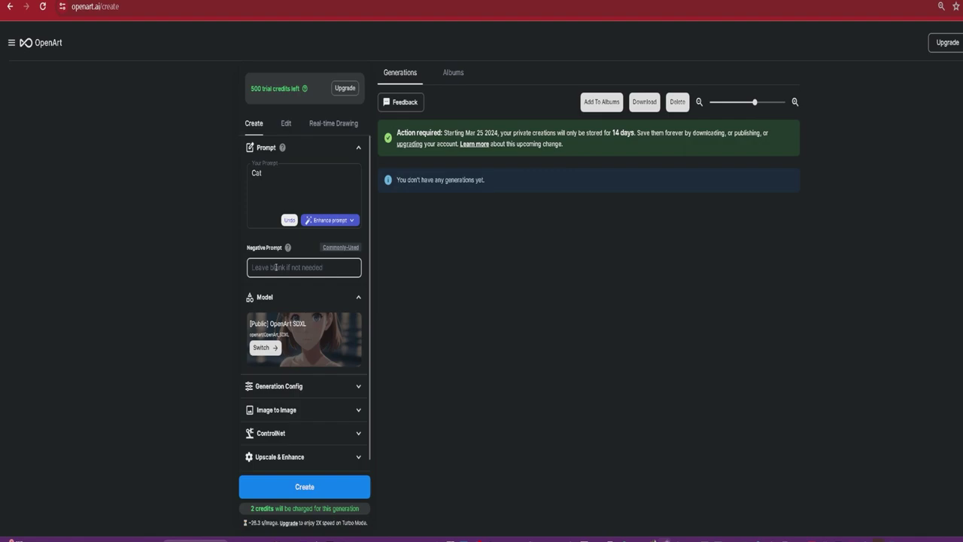
type("dog")
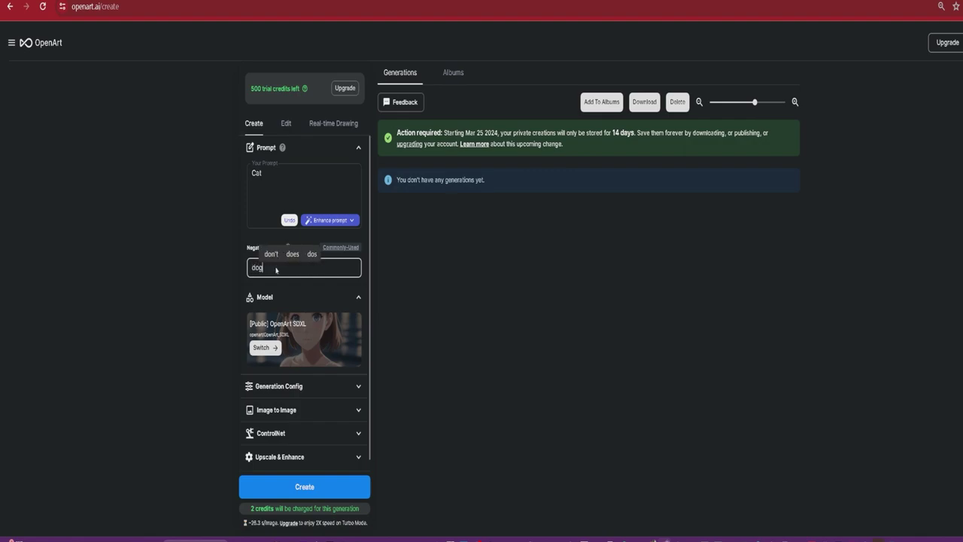
left_click(227, 269)
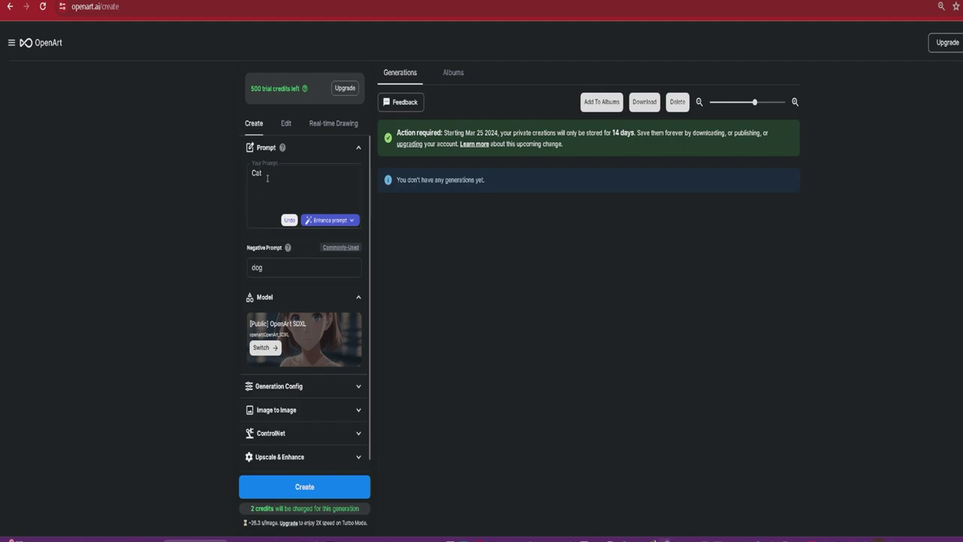
left_click(266, 266)
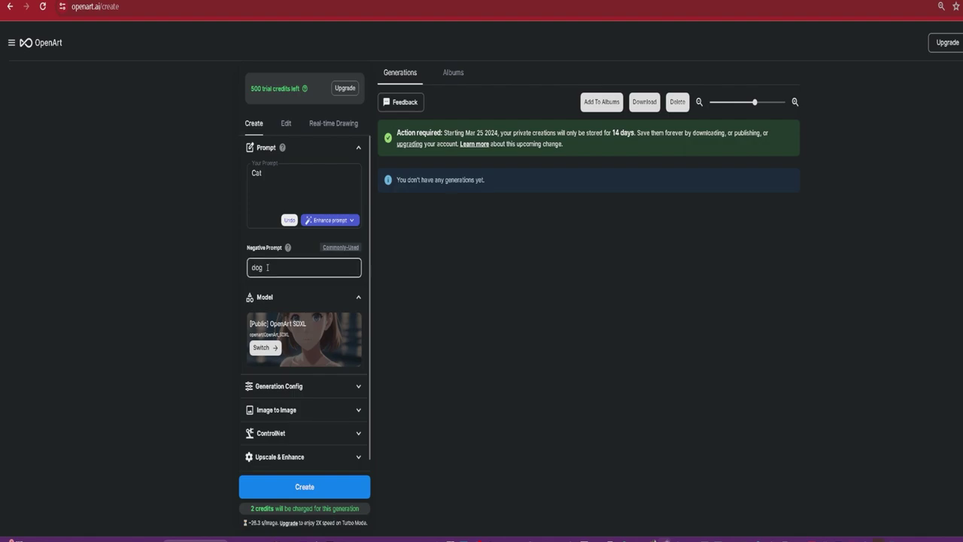
type(", yellow")
Add the commonly used General, People, Photorealistic and SFW term sets to the negative prompt.
left_click(342, 247)
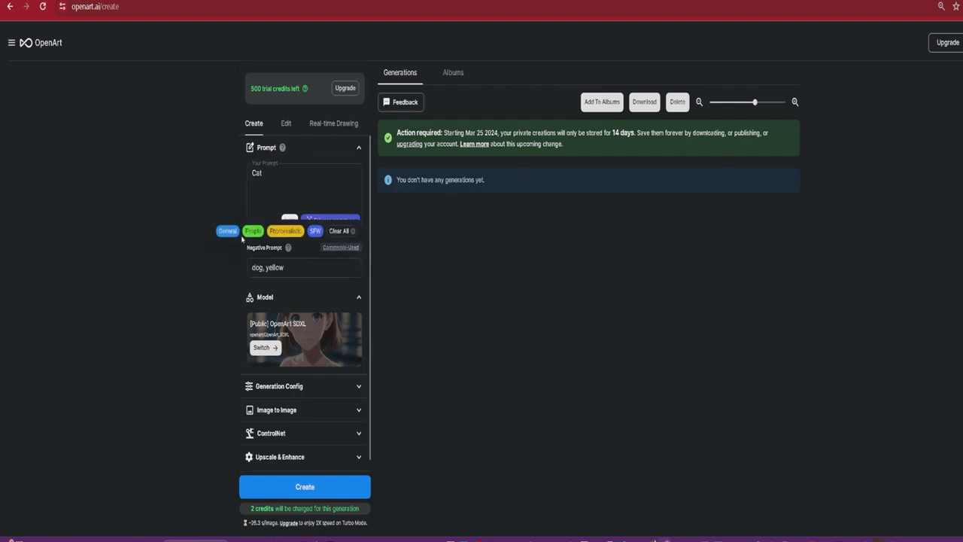
left_click(225, 232)
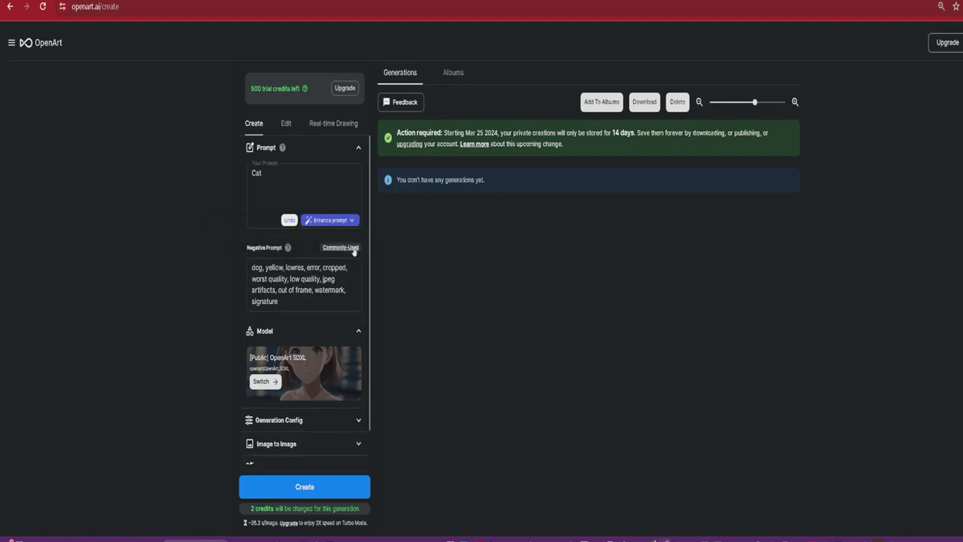
left_click(342, 247)
left_click(256, 233)
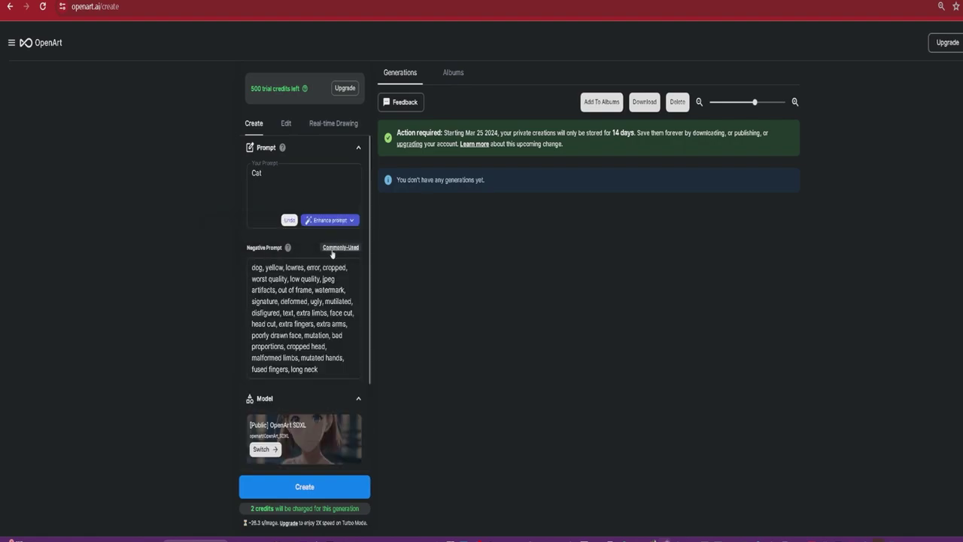
left_click(343, 247)
left_click(285, 230)
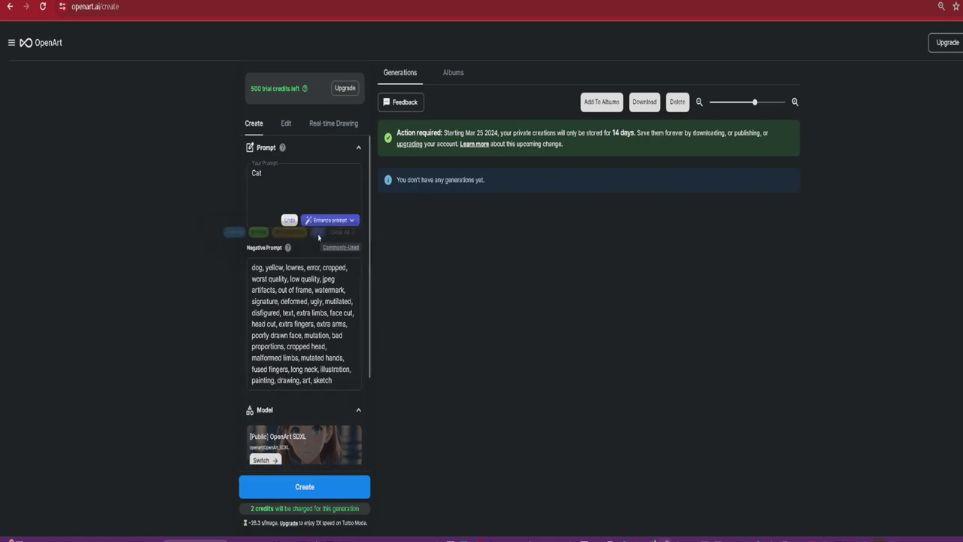
left_click(337, 247)
left_click(314, 231)
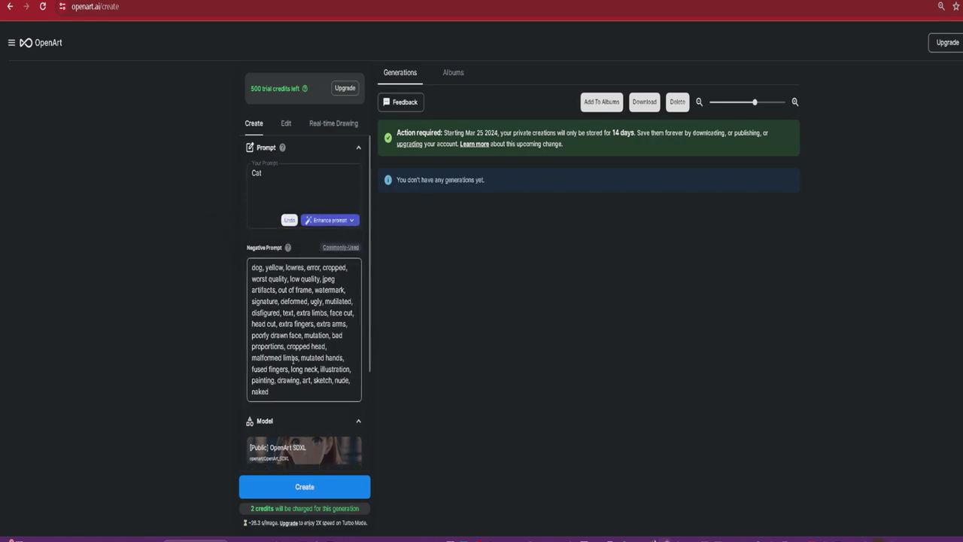
Browse the public models and switch the generation model to Realistic Vision V5.1.
scroll(293, 359, "down", 2)
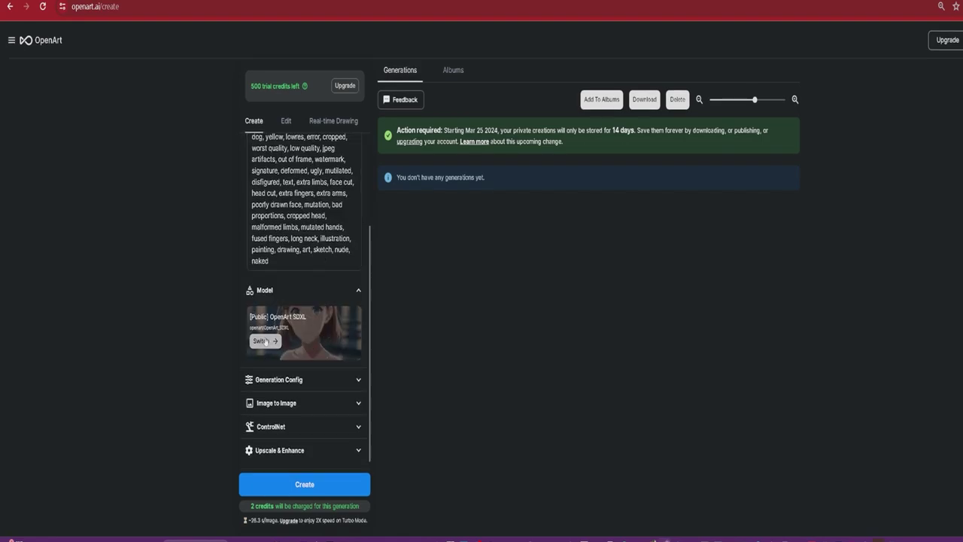
left_click(263, 341)
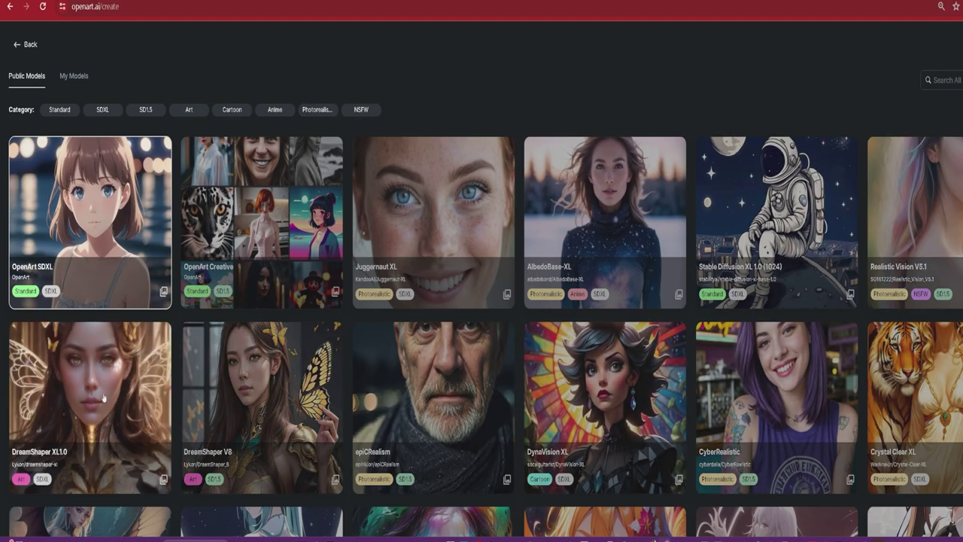
scroll(98, 397, "down", 3)
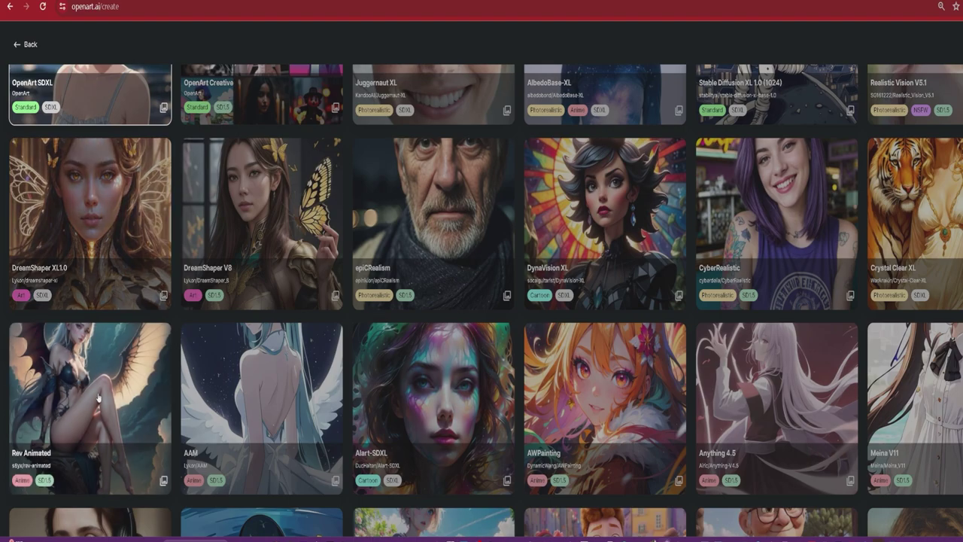
scroll(90, 290, "down", 1)
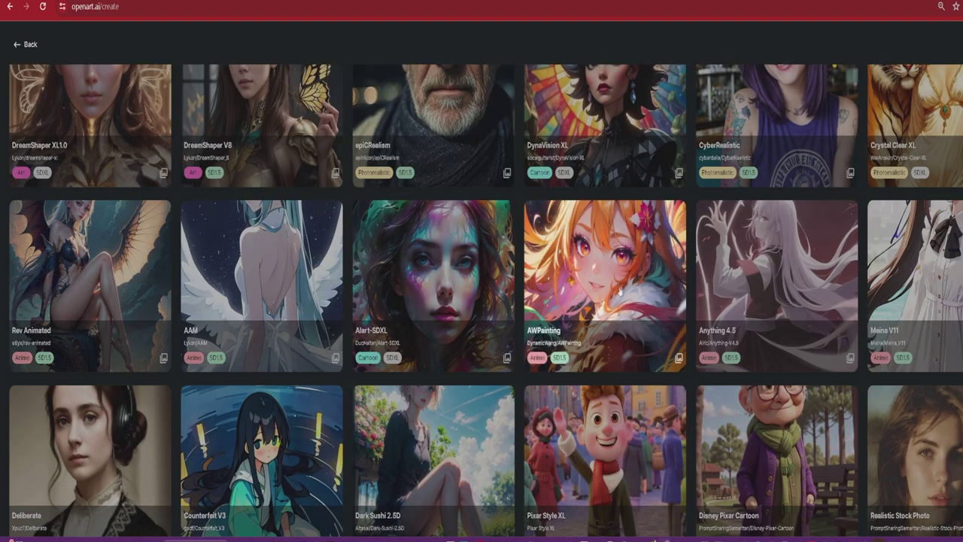
scroll(623, 291, "down", 2)
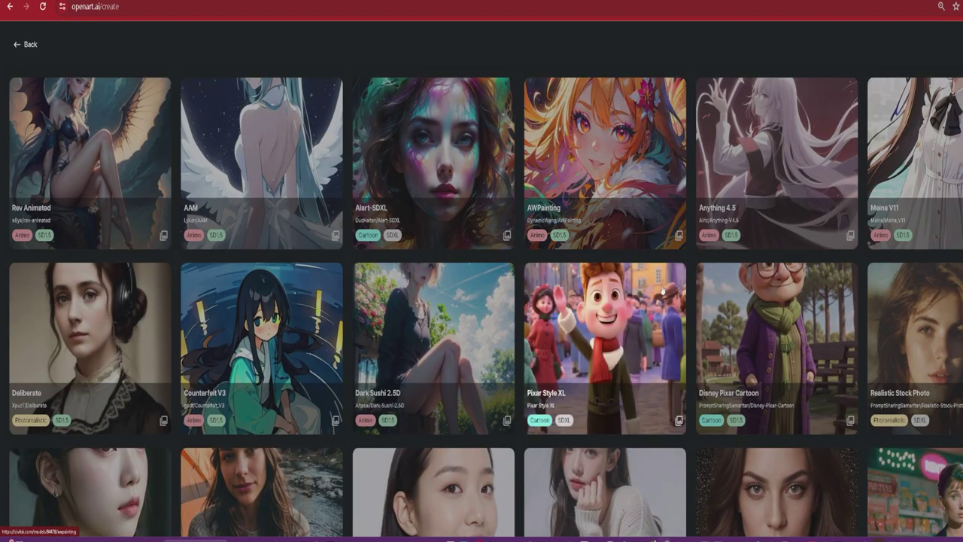
scroll(677, 316, "down", 1)
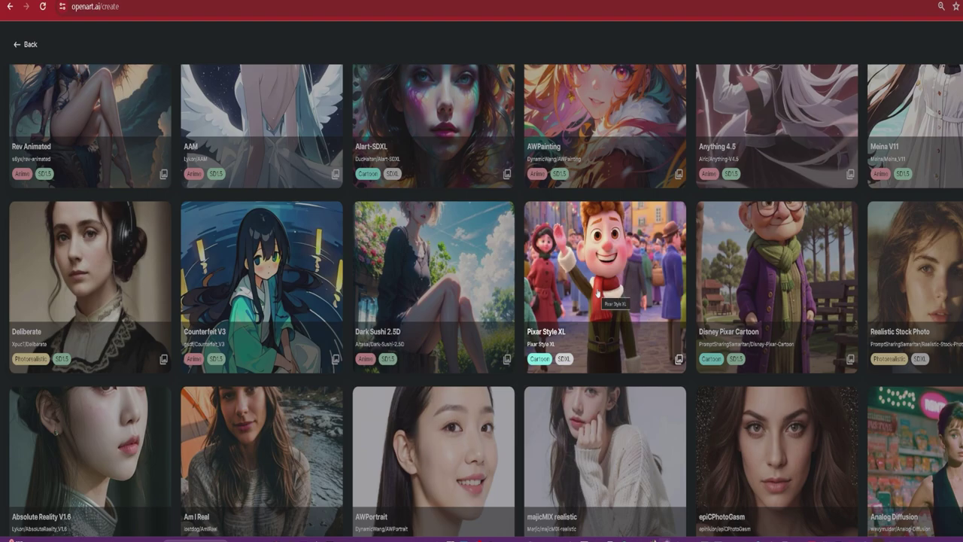
scroll(598, 294, "down", 5)
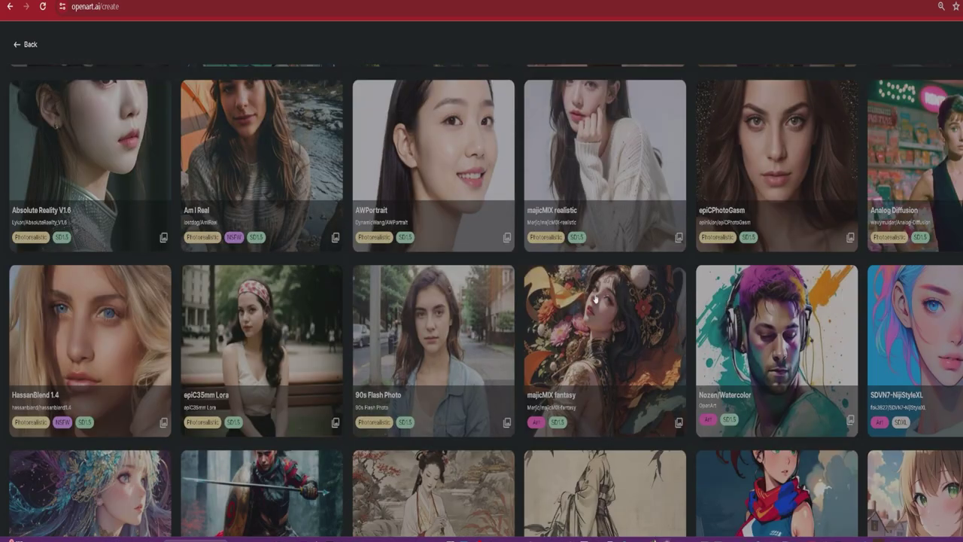
scroll(595, 298, "down", 4)
scroll(594, 298, "down", 1)
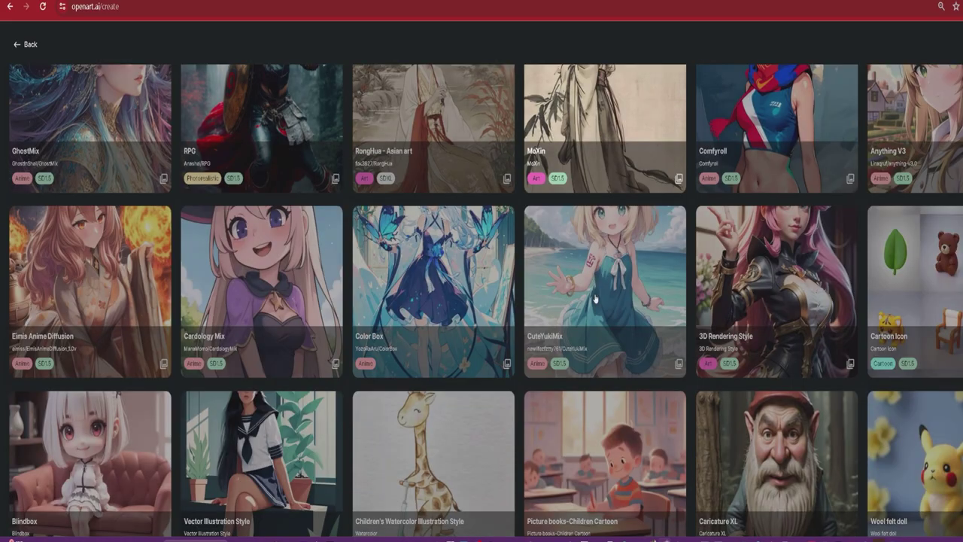
scroll(594, 299, "down", 1)
scroll(485, 300, "down", 3)
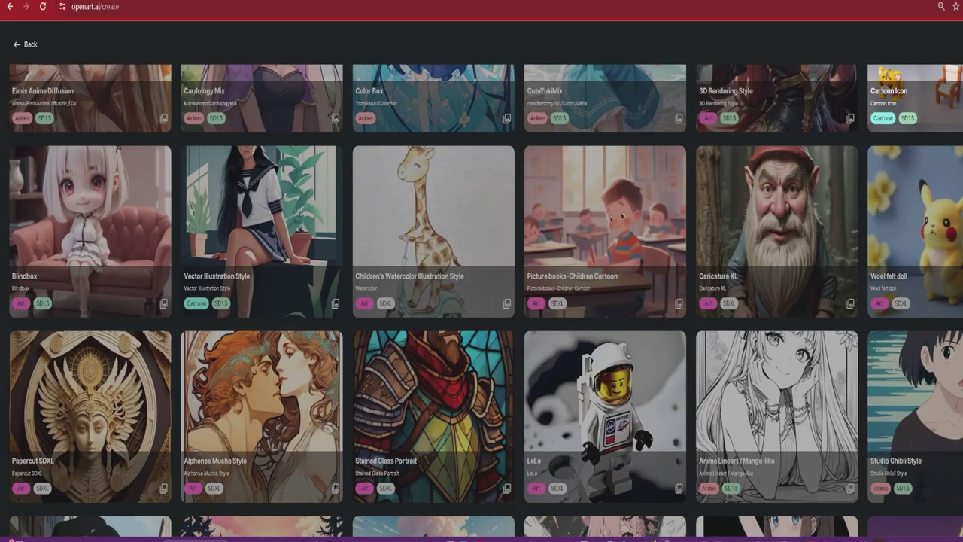
scroll(402, 213, "down", 3)
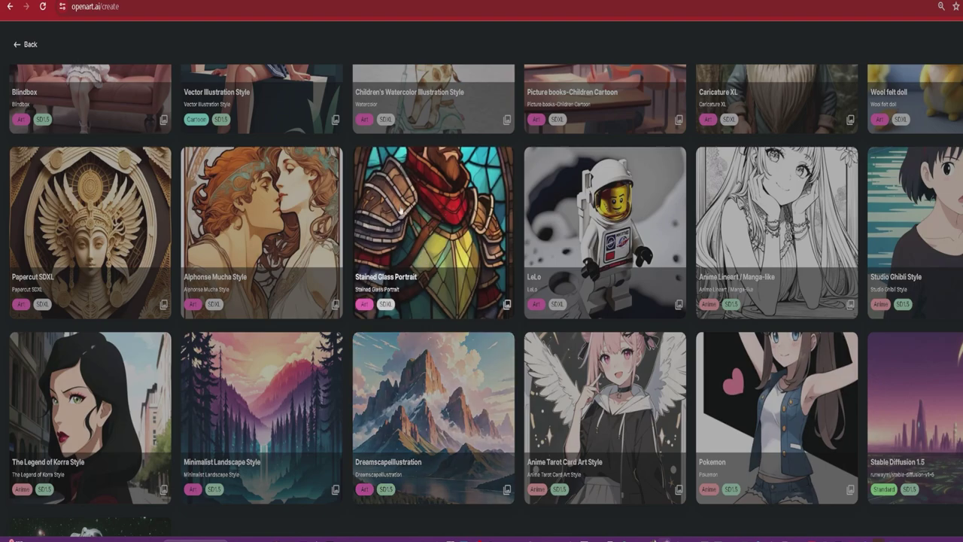
scroll(402, 213, "down", 3)
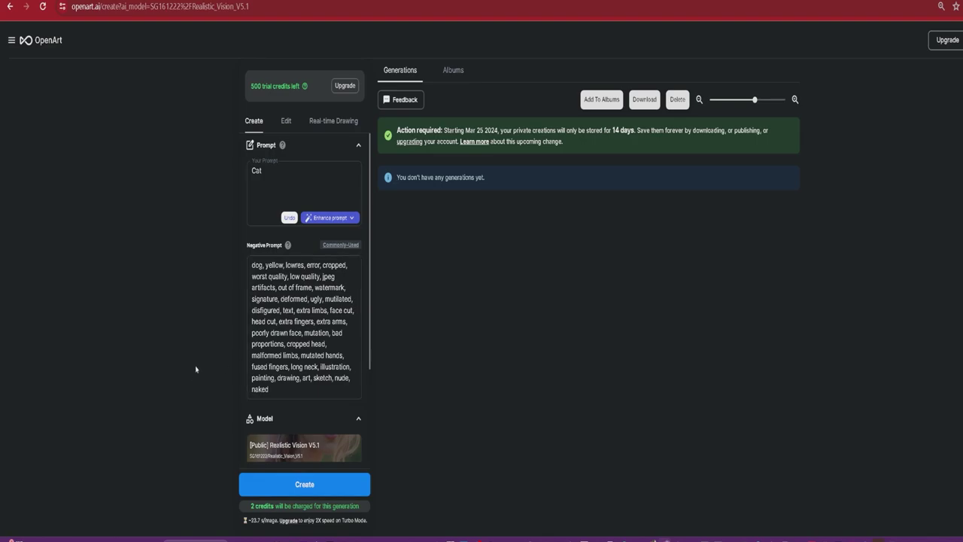
Set the image width and height to 768 in the generation configuration.
scroll(240, 299, "down", 3)
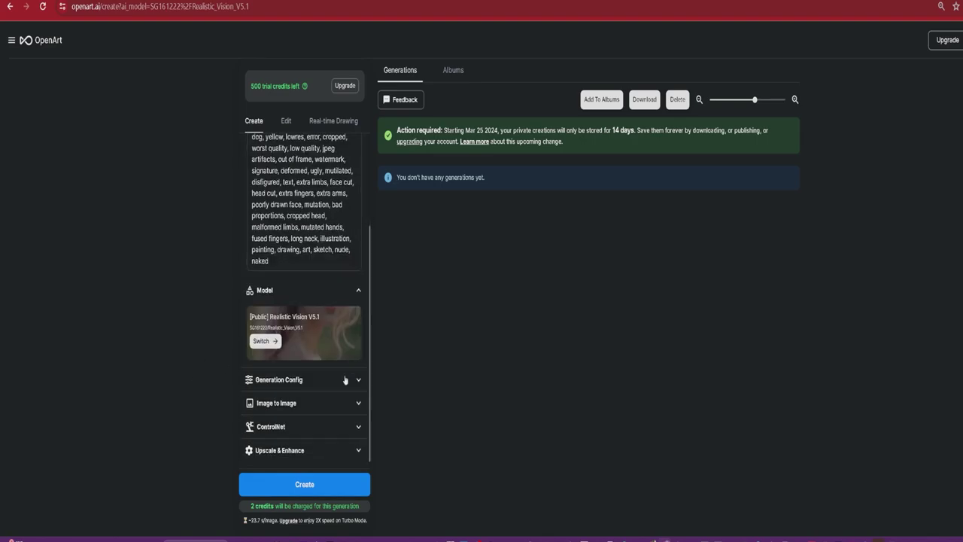
left_click(345, 380)
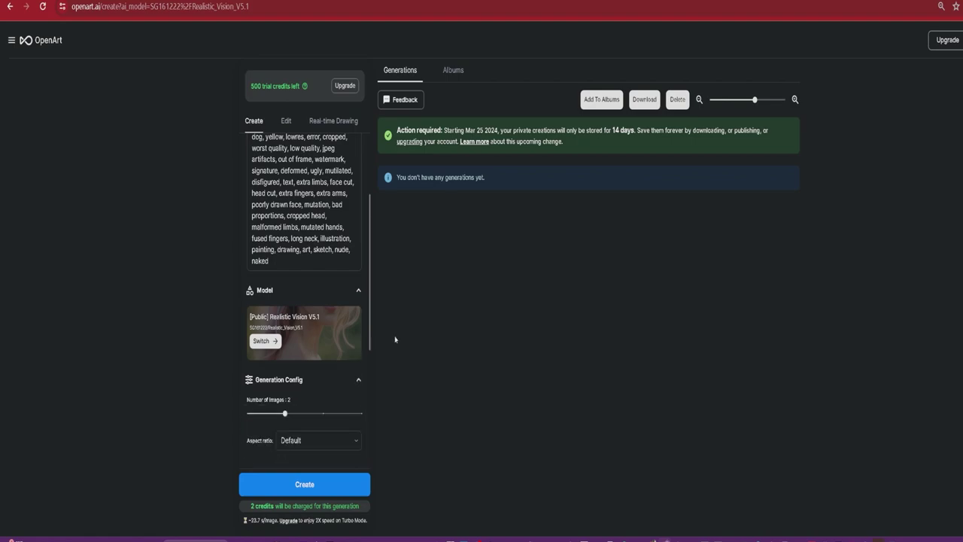
scroll(295, 230, "down", 2)
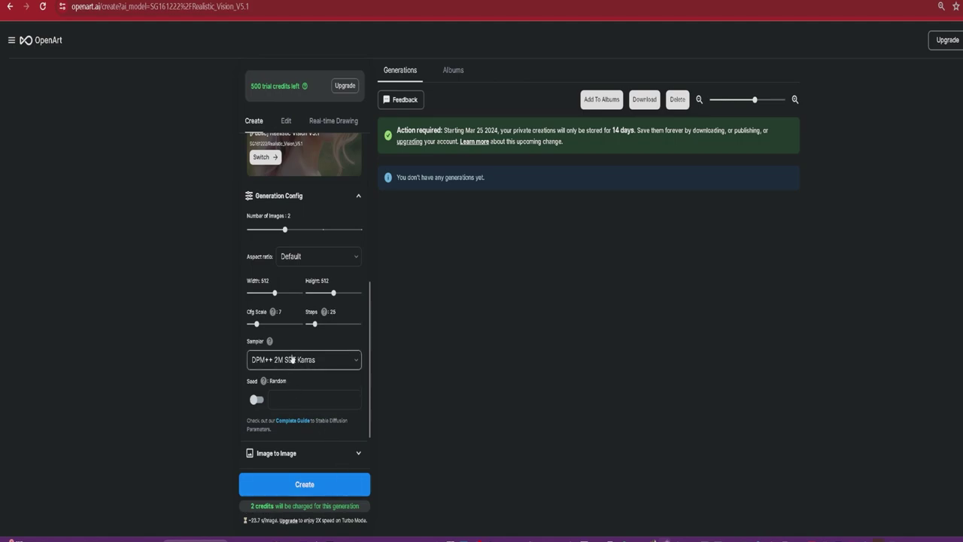
mouse_move(275, 293)
left_click_drag(275, 294, 362, 292)
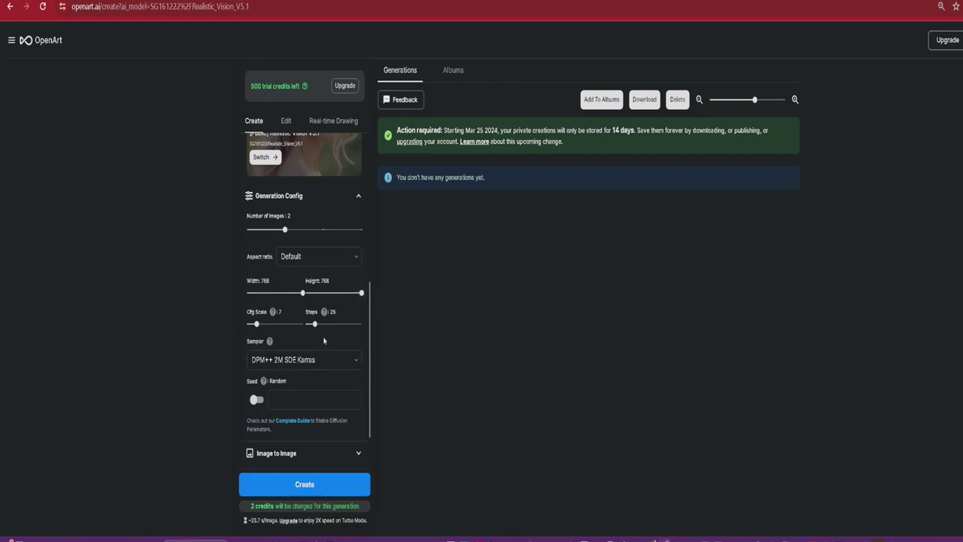
Set the steps to 100 and the Cfg Scale to 30.
left_click_drag(315, 323, 382, 327)
mouse_move(263, 329)
left_mouse_down()
mouse_move(302, 325)
mouse_move(247, 325)
left_mouse_up()
mouse_move(273, 316)
left_click(261, 325)
left_click_drag(261, 324, 254, 324)
left_click_drag(254, 324, 323, 331)
mouse_move(324, 317)
Set the sampler to Euler a and switch on a custom seed instead of the random one.
mouse_move(269, 342)
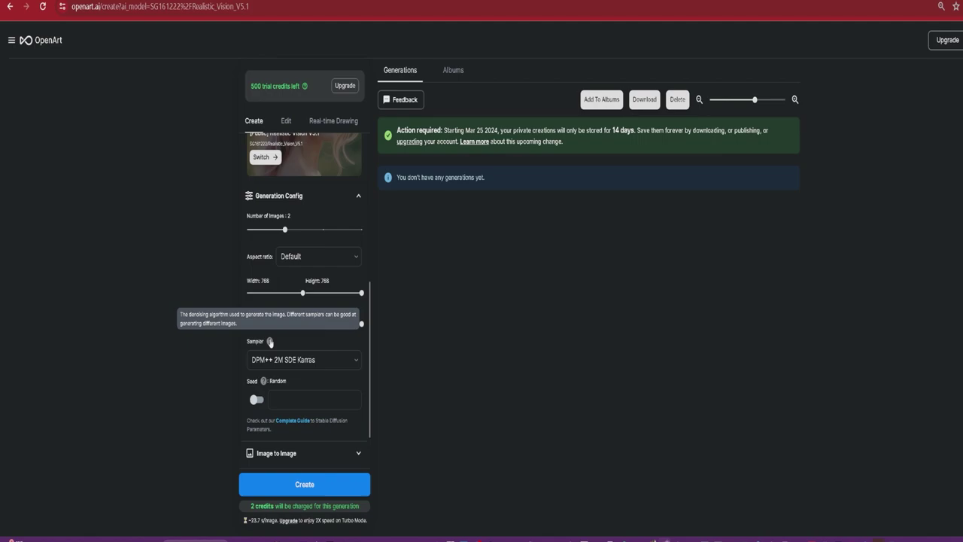
left_click(286, 360)
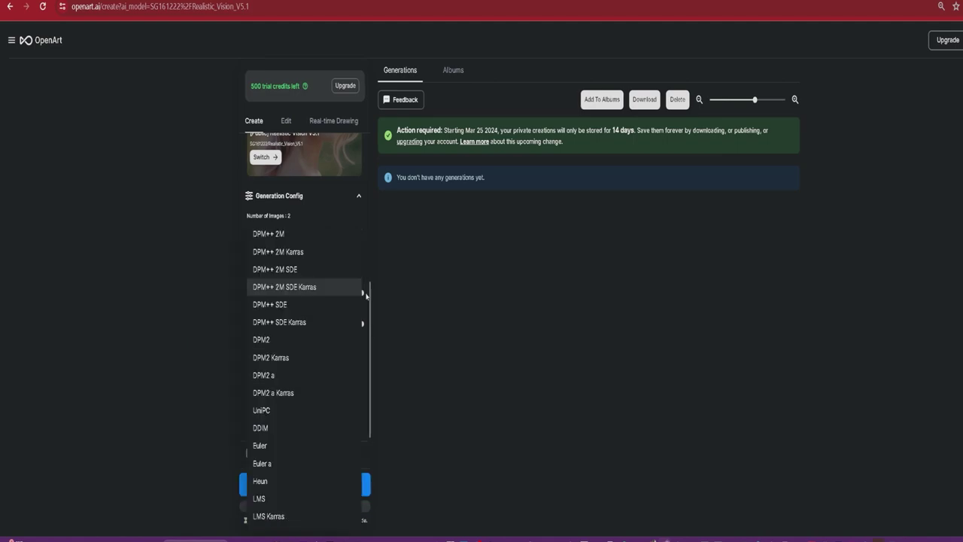
left_click(274, 462)
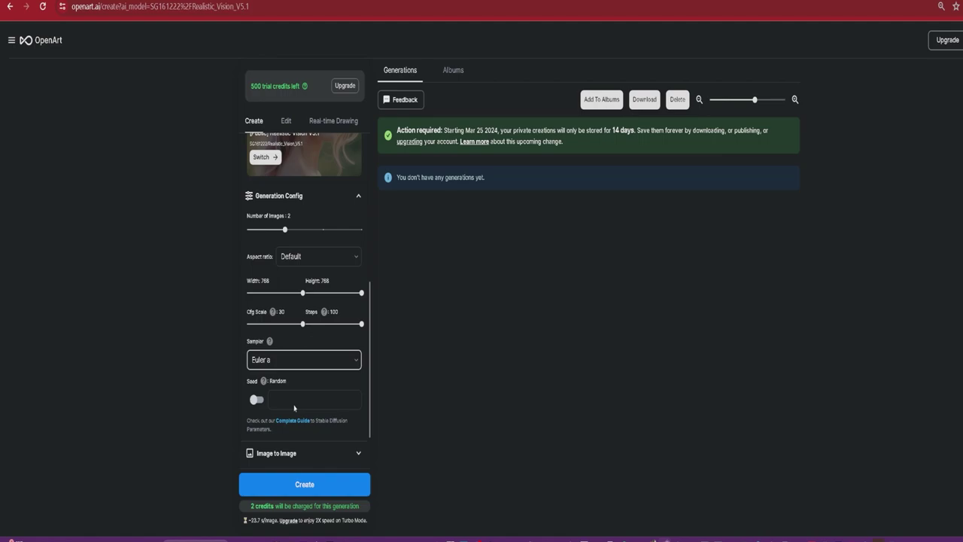
mouse_move(264, 384)
left_click(256, 401)
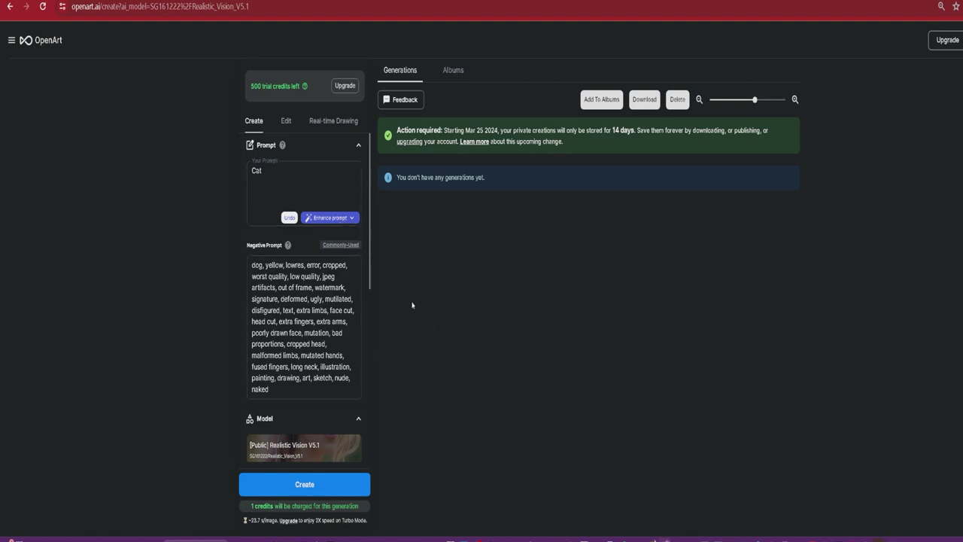
scroll(369, 258, "down", 2)
scroll(369, 259, "down", 3)
left_click(338, 348)
scroll(338, 348, "up", 5)
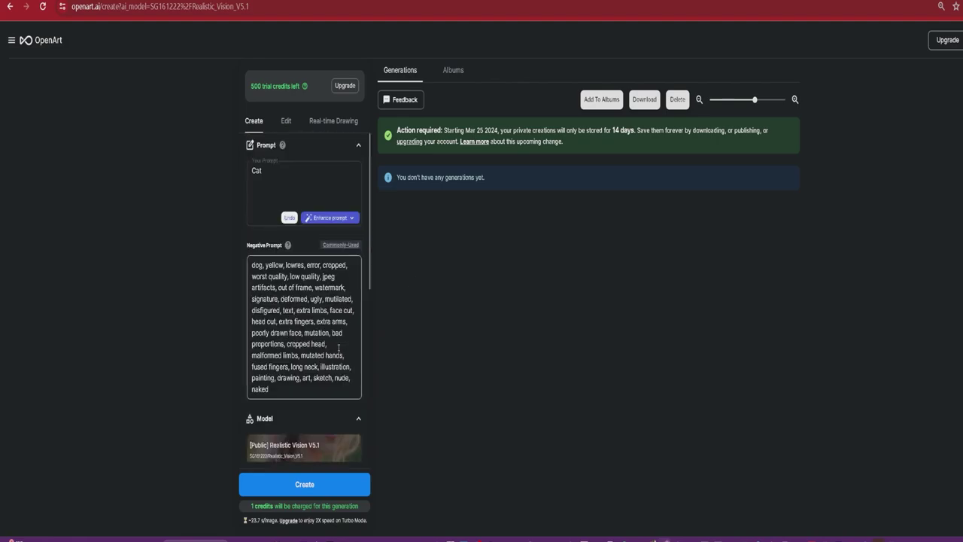
Expand the Image to Image, ControlNet and Upscale & Enhance sections, and set upscaling to x4 with Face Enhance.
scroll(338, 347, "down", 5)
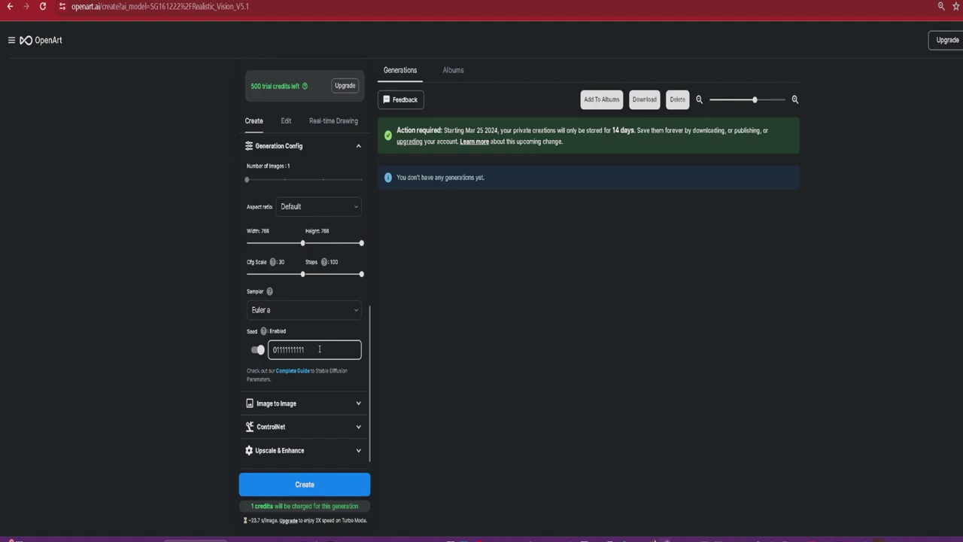
left_click(276, 403)
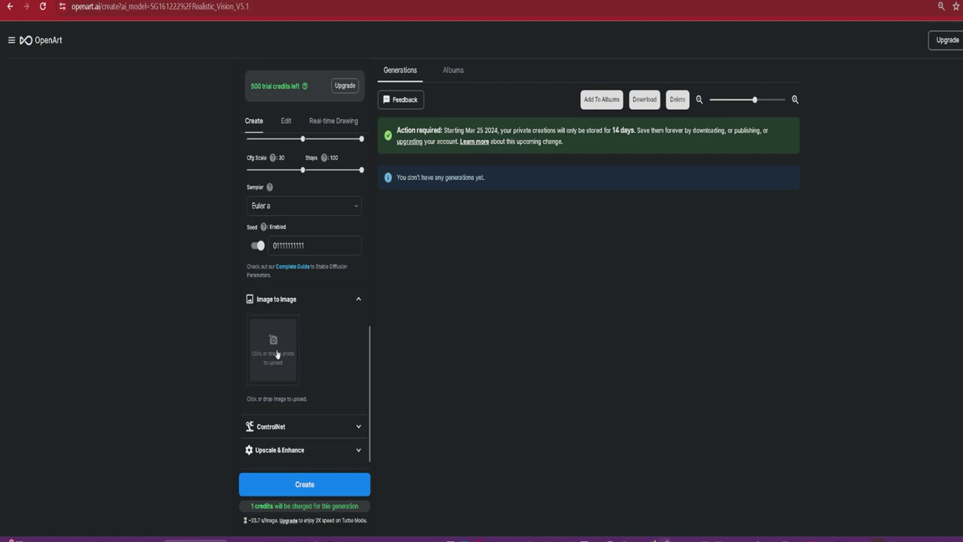
left_click(316, 426)
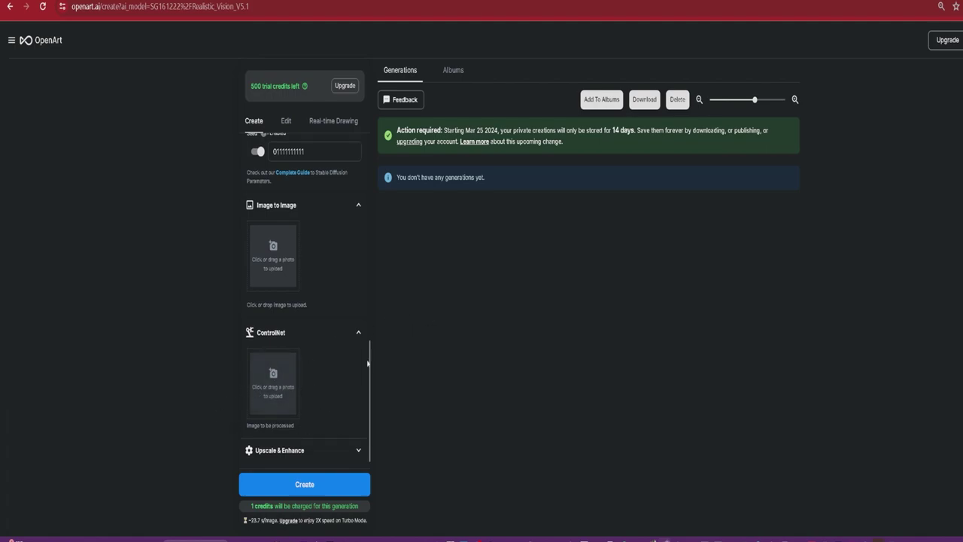
left_click(324, 450)
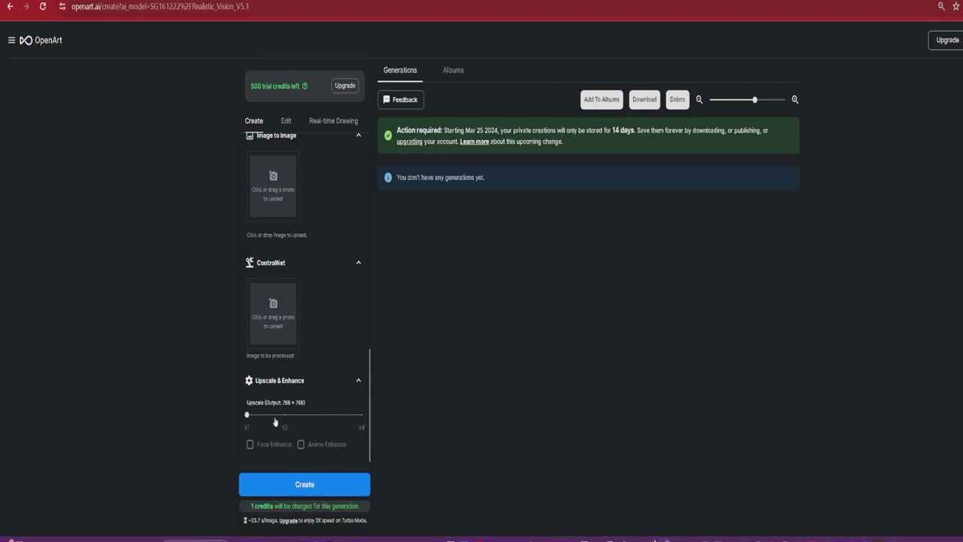
left_click_drag(276, 421, 361, 415)
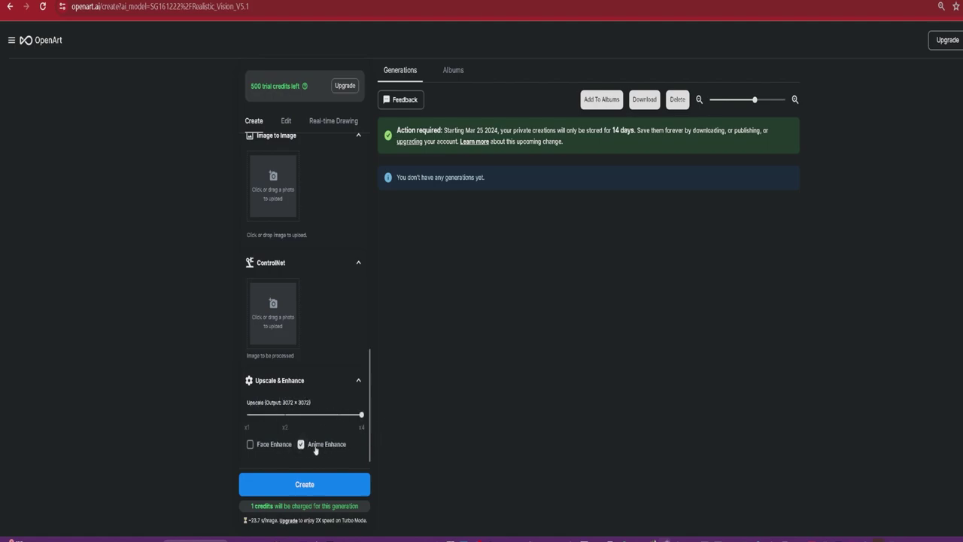
left_click(250, 444)
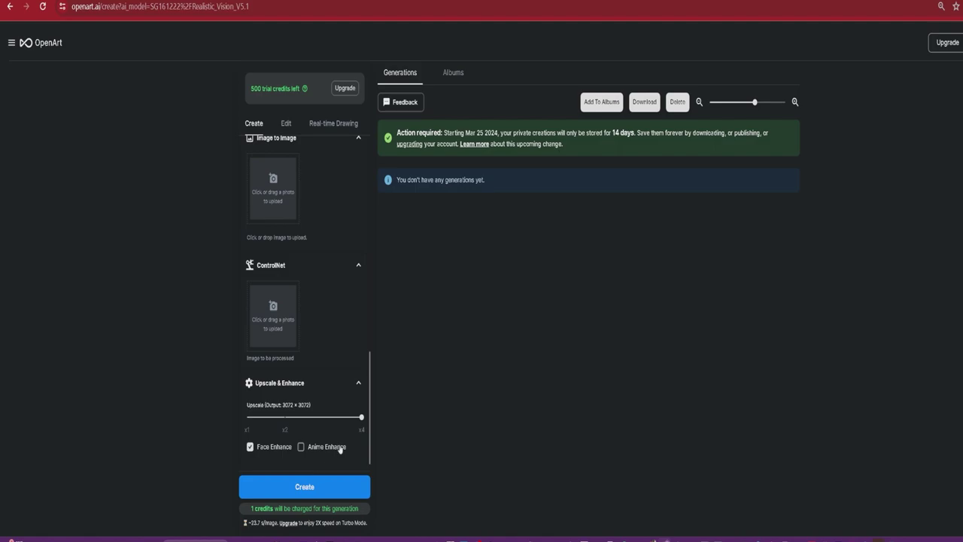
Change the prompt to "Cat in outer space" and generate images with the Cfg Scale lowered to 6.
scroll(346, 409, "up", 3)
scroll(345, 408, "down", 5)
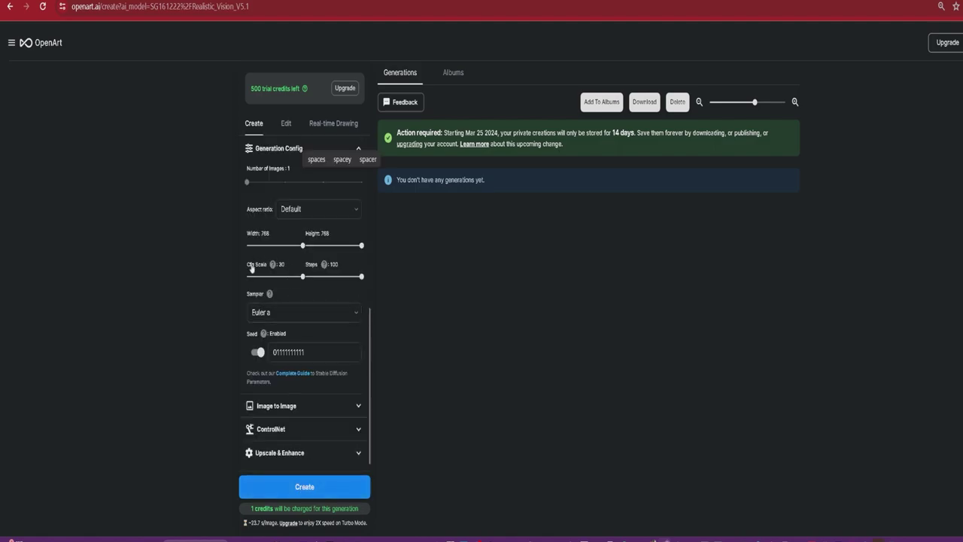
mouse_move(273, 269)
left_click_drag(303, 276, 258, 276)
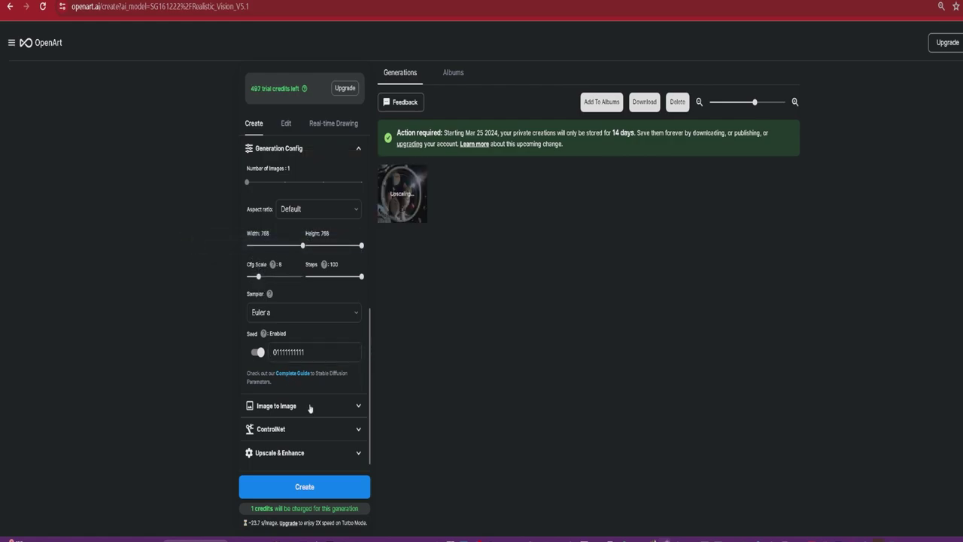
left_click(300, 488)
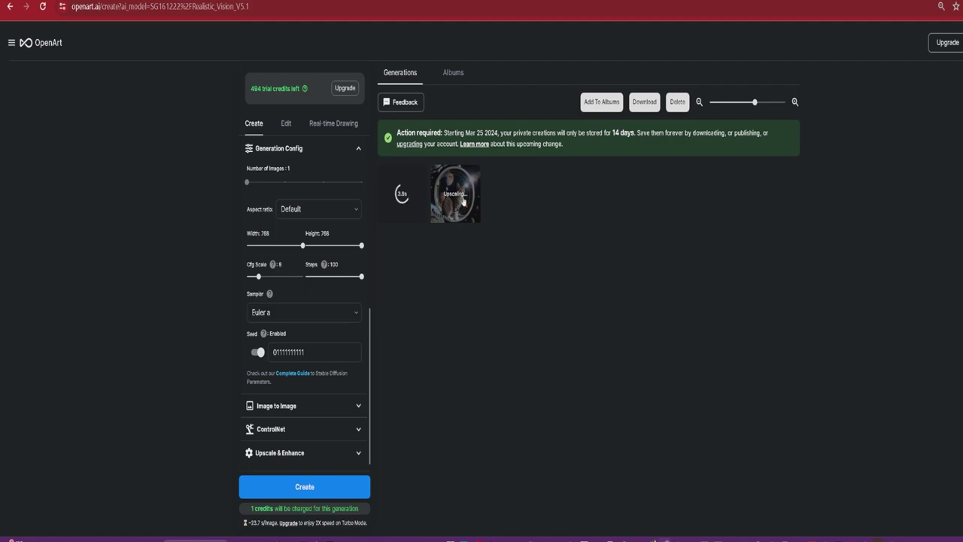
Examine the generated space cat images and review the prompt, Cfg Scale, sampler and seed used for them.
left_click(463, 200)
key("Escape")
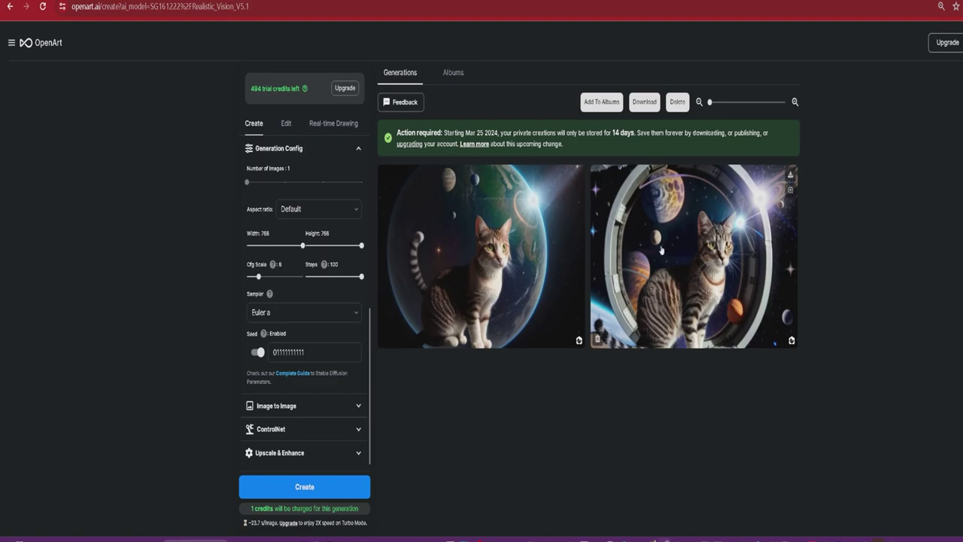
mouse_move(260, 277)
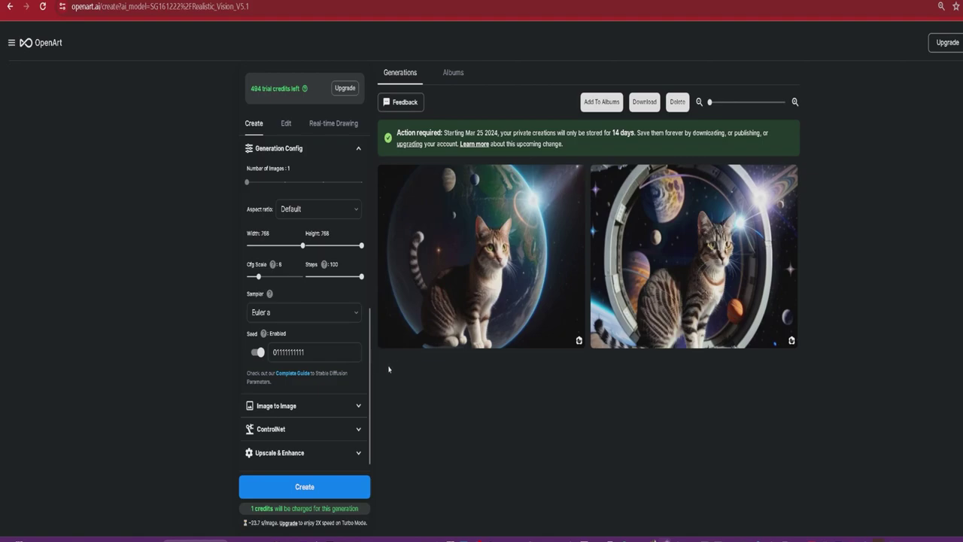
scroll(325, 314, "up", 6)
scroll(325, 315, "down", 5)
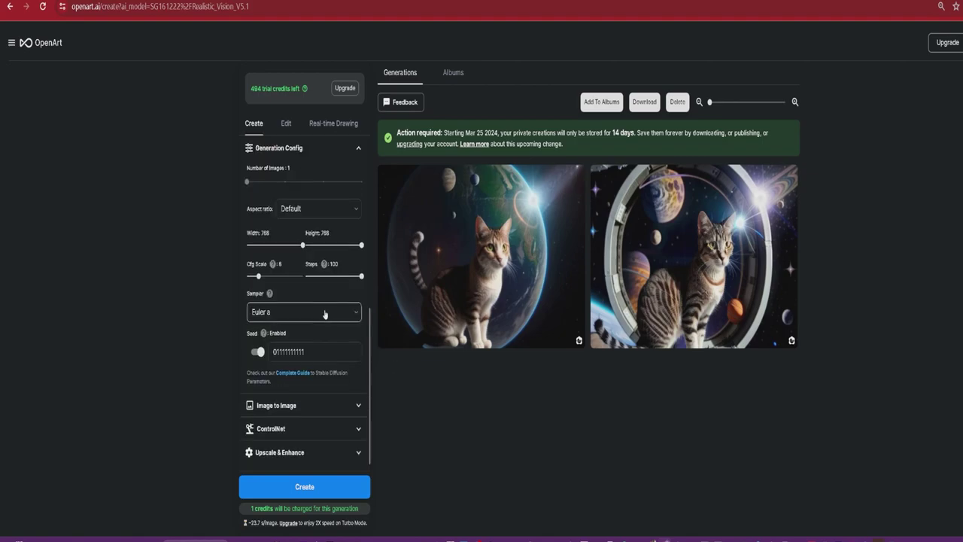
scroll(325, 314, "up", 2)
scroll(325, 314, "up", 3)
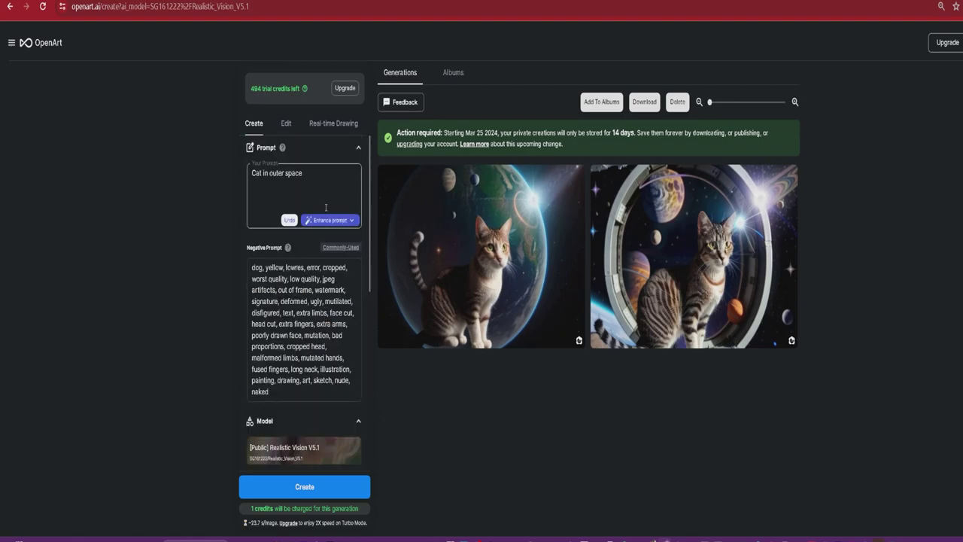
scroll(334, 175, "down", 5)
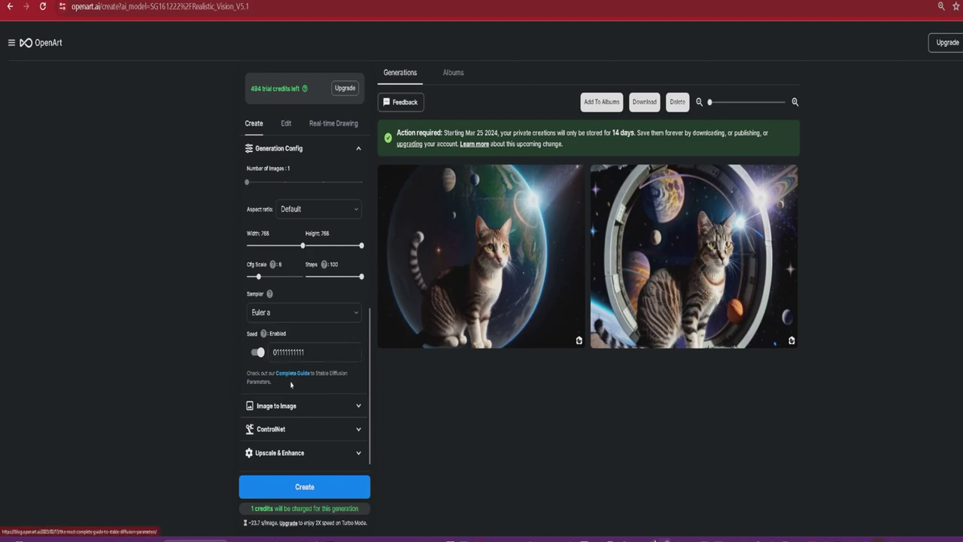
Check the Upscale & Enhance options and generate another image with the same seed at x1 upscaling.
left_click(324, 453)
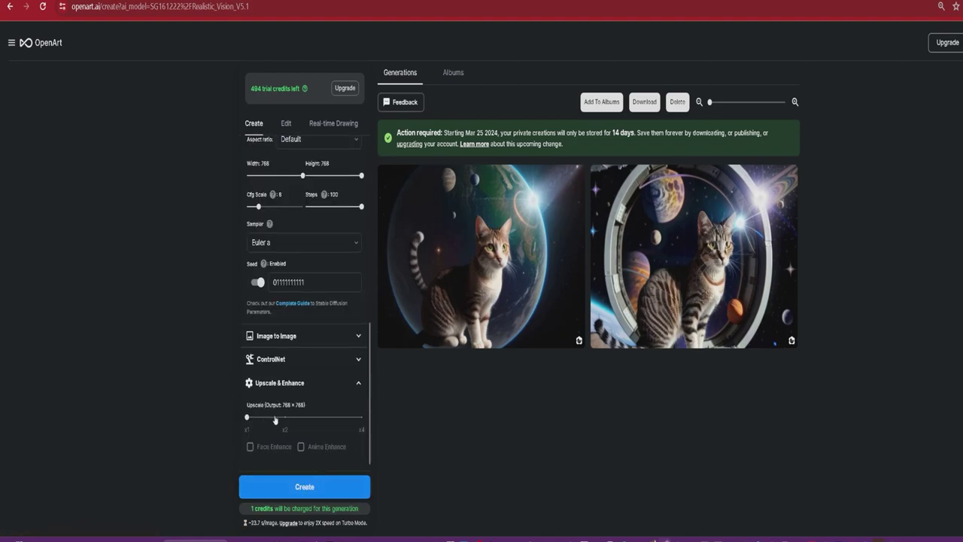
left_click(324, 385)
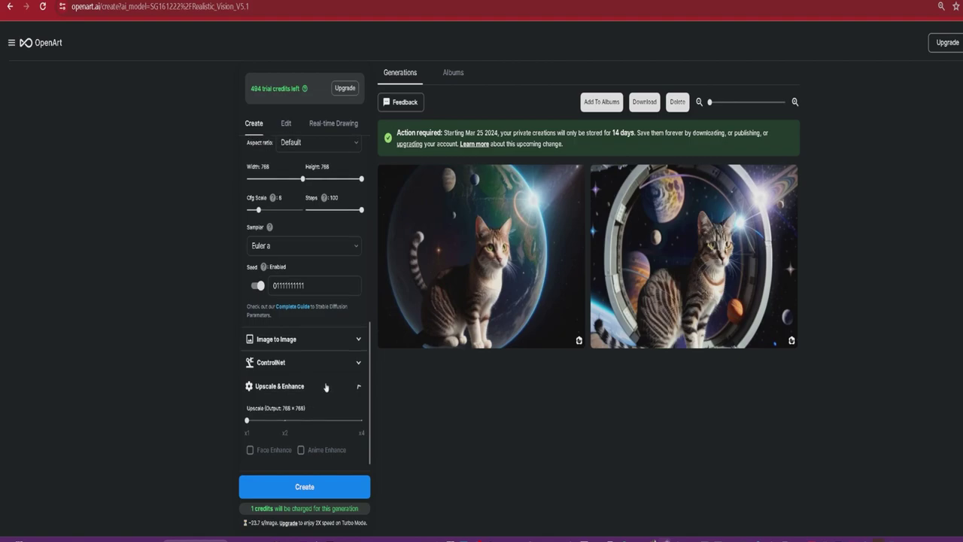
left_click(321, 489)
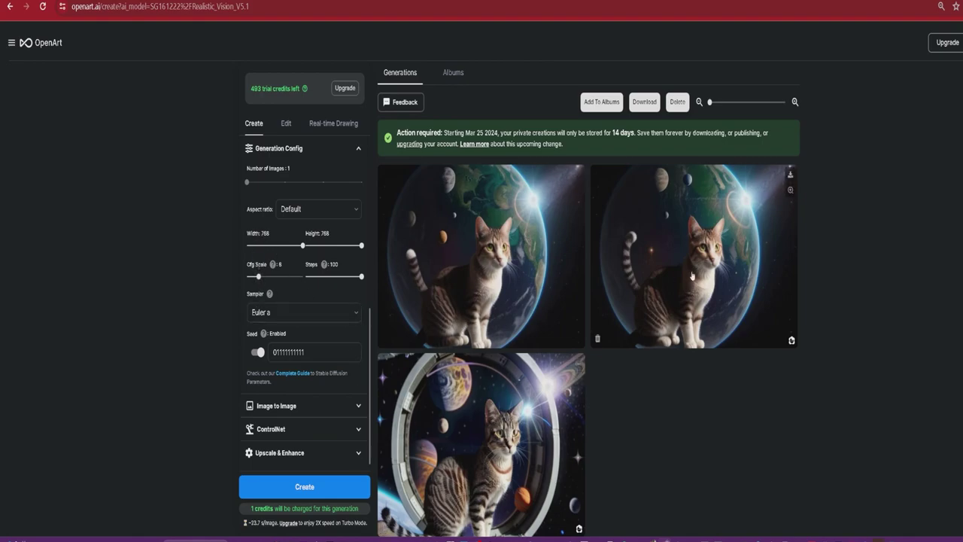
left_click(277, 350)
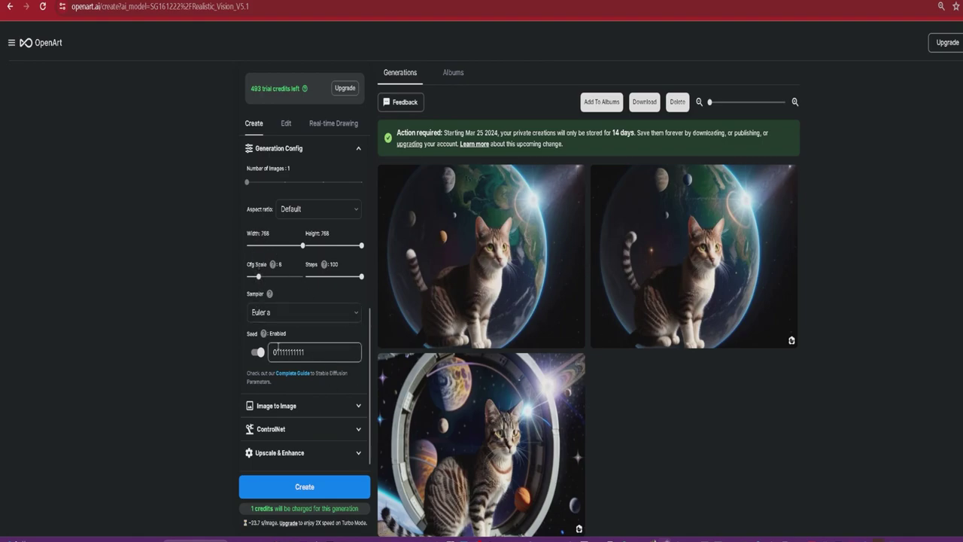
left_click(306, 358)
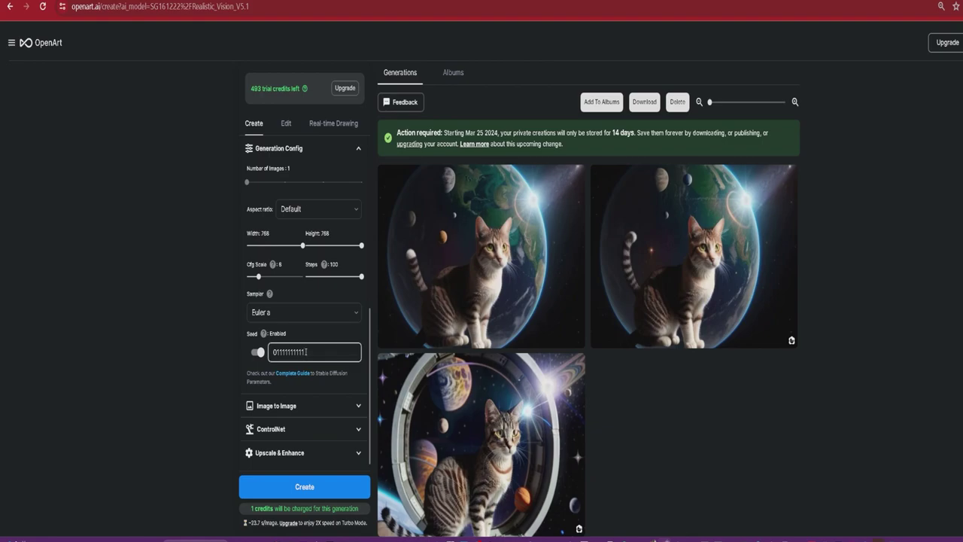
type("2")
left_click(316, 487)
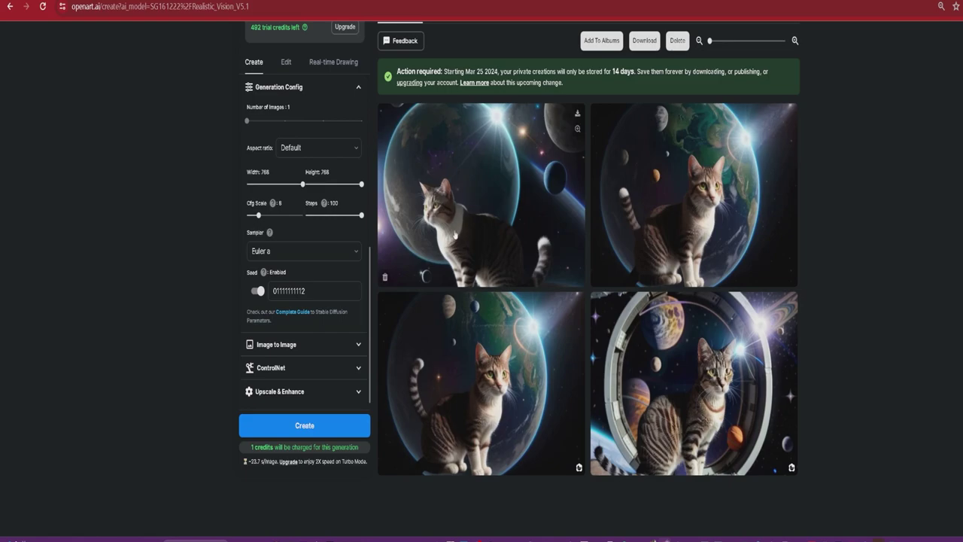
left_click(316, 292)
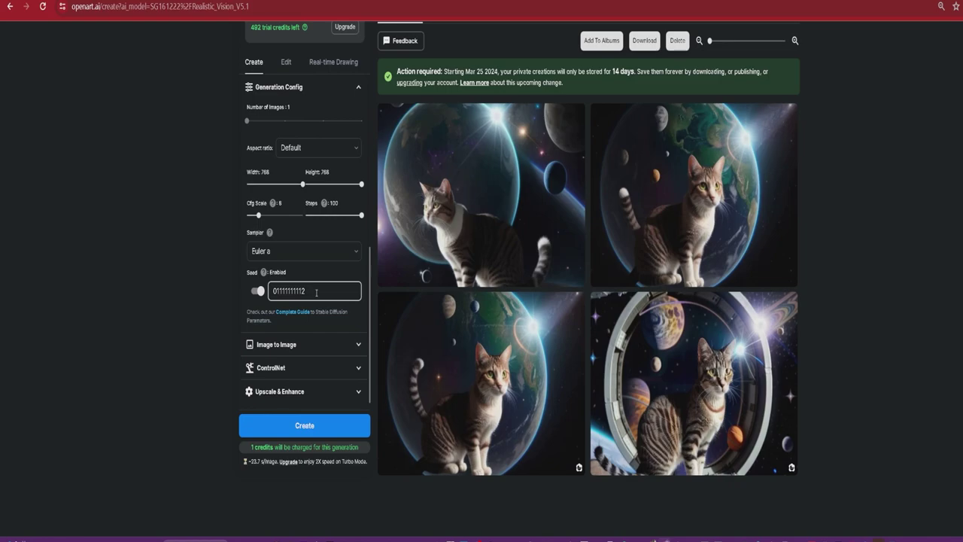
key("BackSpace")
type("1")
Reorder the prompt to "outer space, cat" and generate an image from it.
scroll(271, 113, "up", 10)
left_click_drag(270, 113, 234, 116)
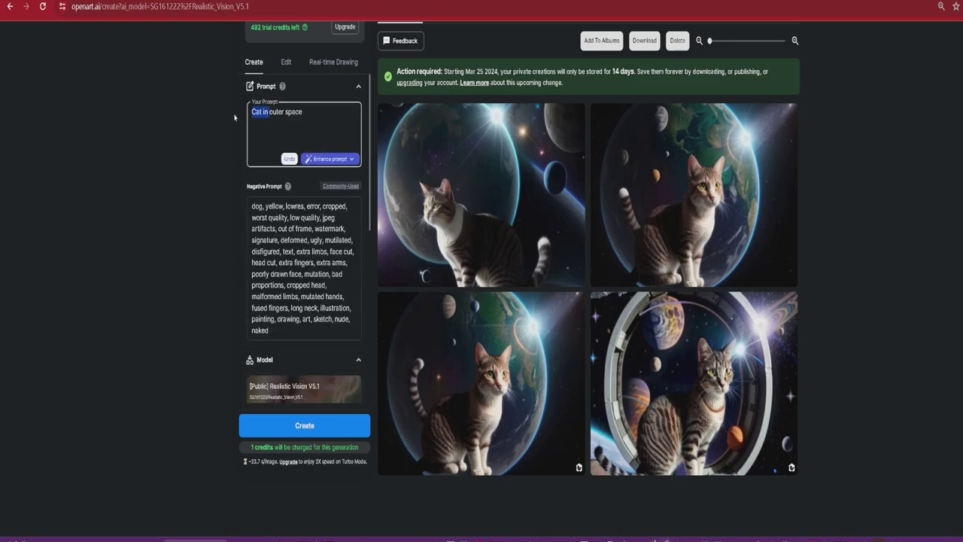
key("BackSpace")
type(", ca")
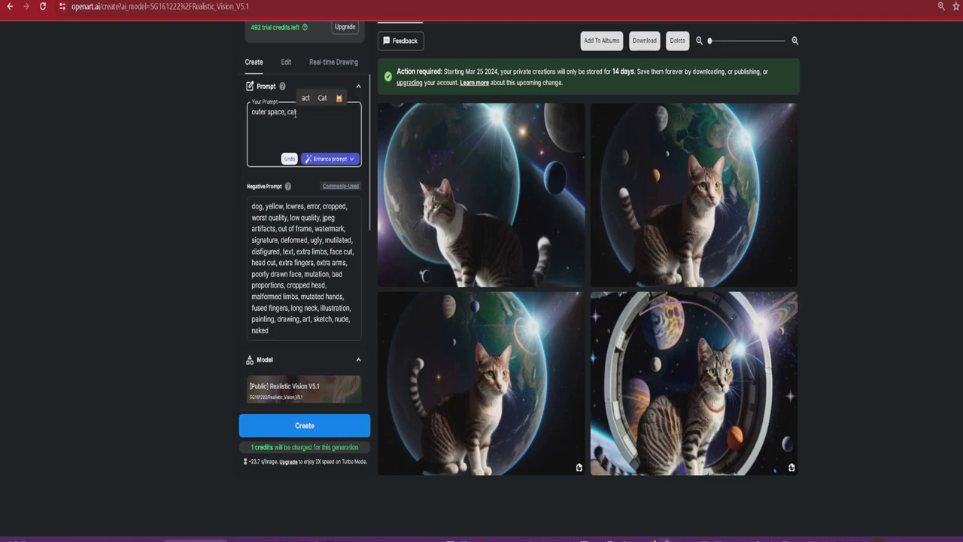
type("t")
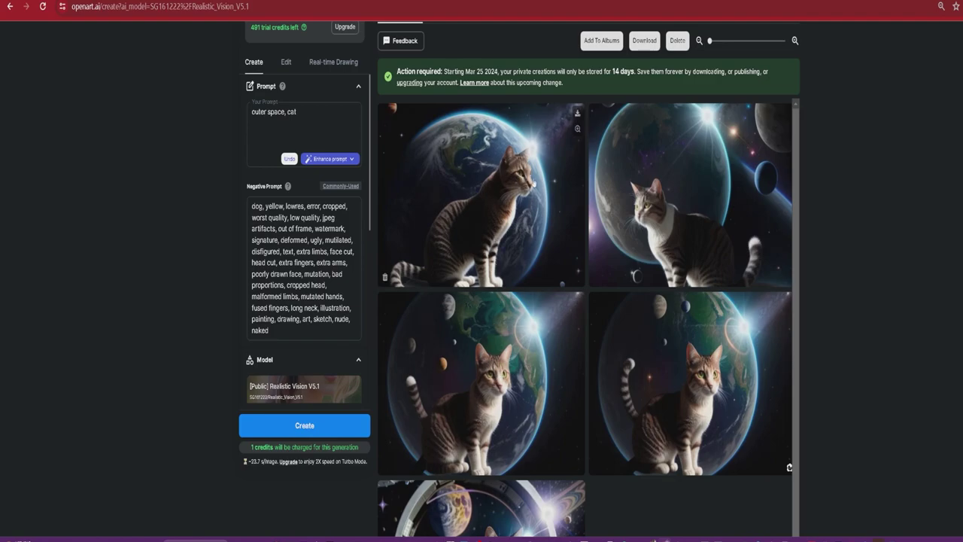
Upload the full-body character picture as the Image to Image source and read the explanation of the Strength setting.
scroll(336, 271, "down", 10)
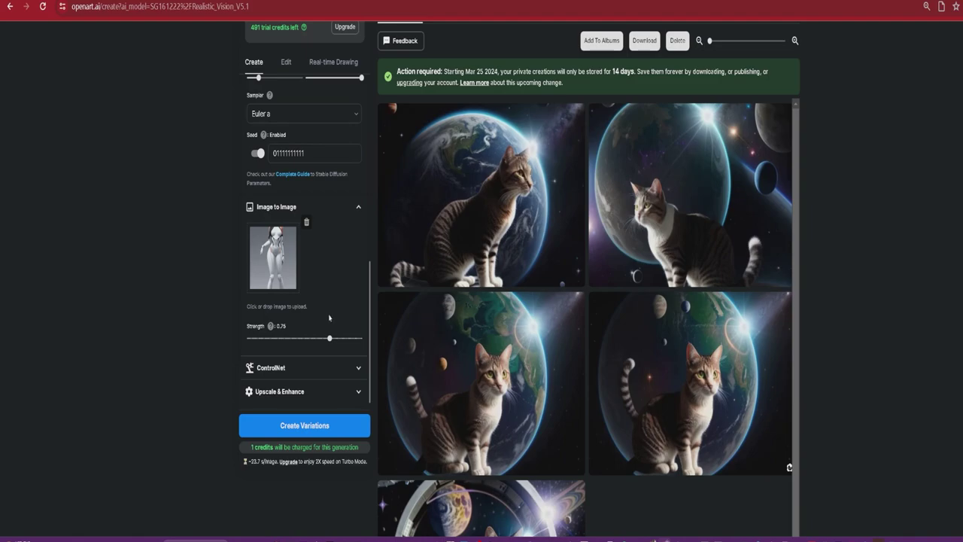
mouse_move(330, 340)
mouse_move(270, 332)
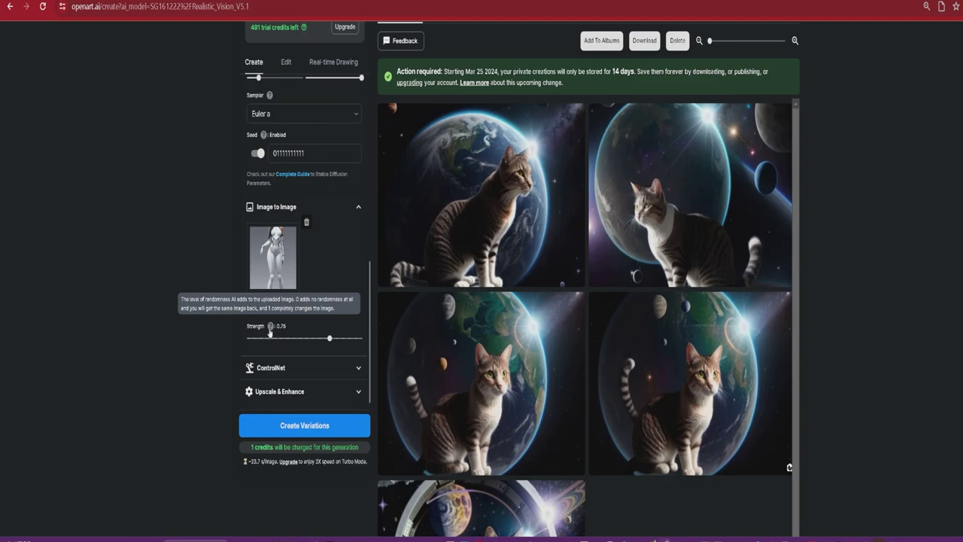
mouse_move(263, 272)
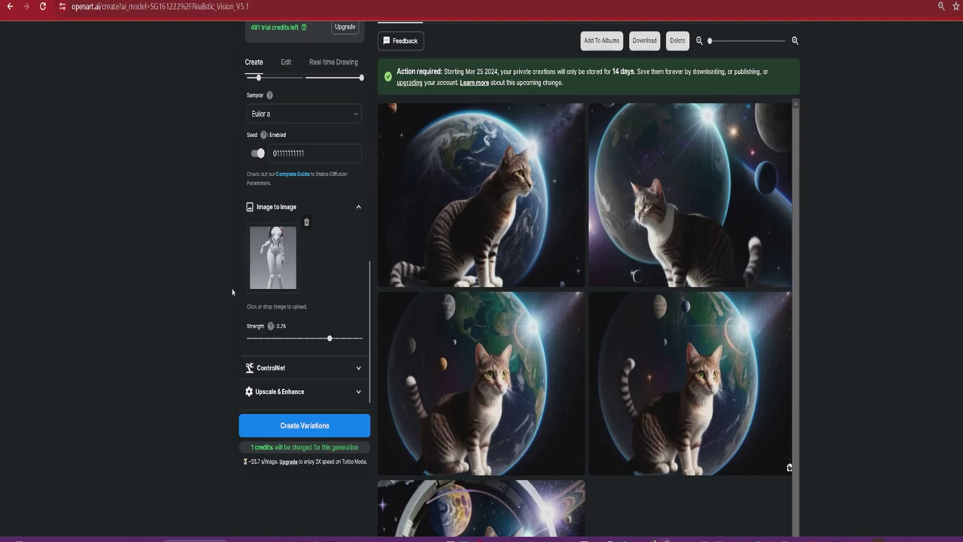
Review the prompt and generation settings, and create a variation of the uploaded picture at a strength of 0.75.
scroll(275, 248, "up", 10)
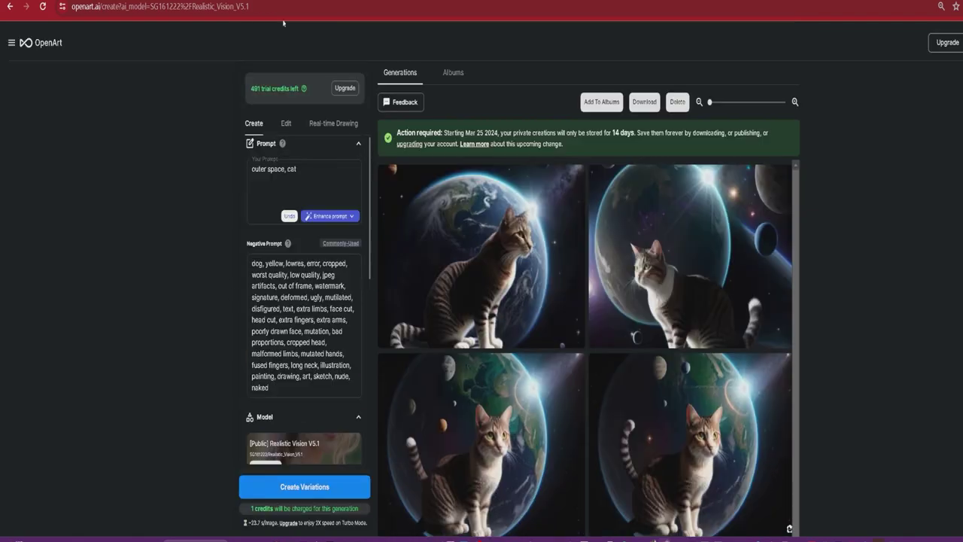
scroll(296, 314, "down", 4)
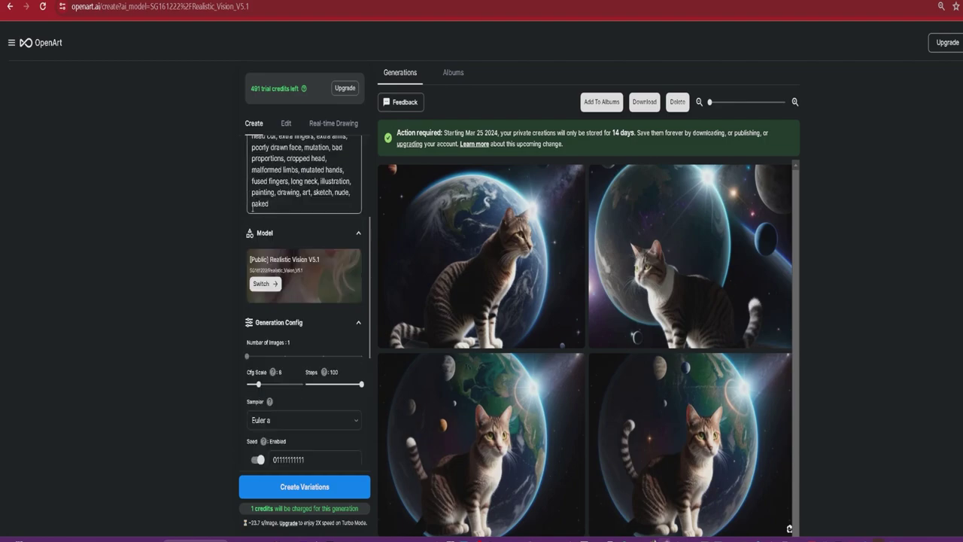
scroll(297, 315, "down", 3)
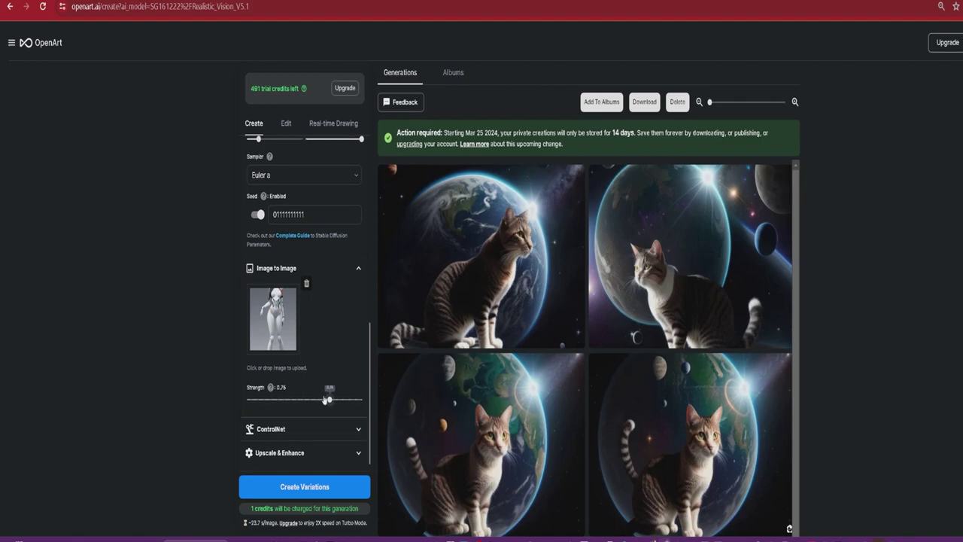
left_click(323, 487)
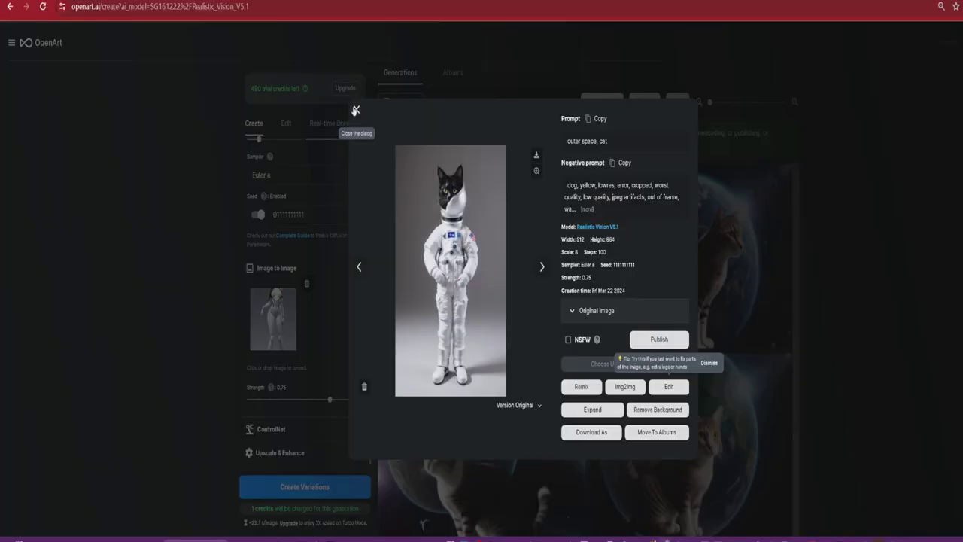
Close the image preview, create further variations of the picture at strengths 0.2 and 0.4, and open each result.
left_click(355, 110)
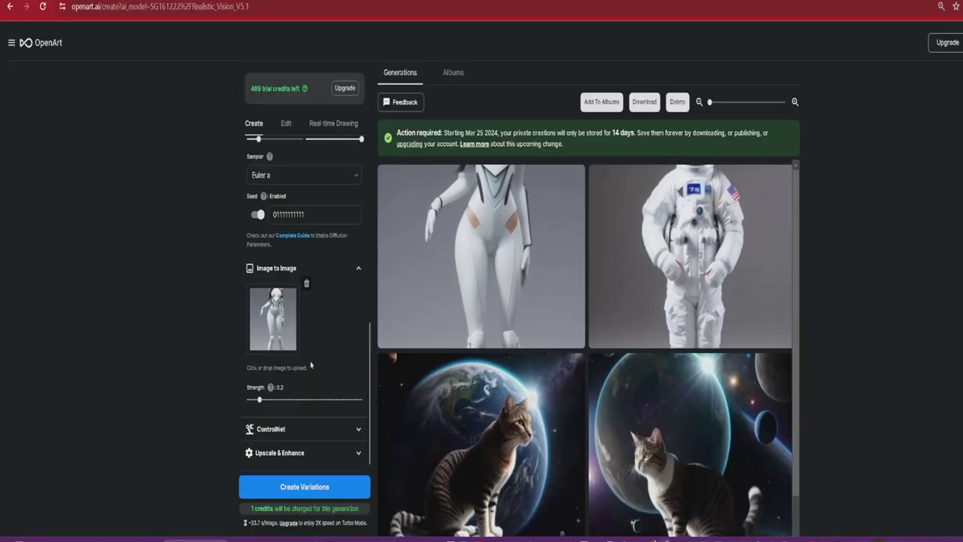
left_click(539, 279)
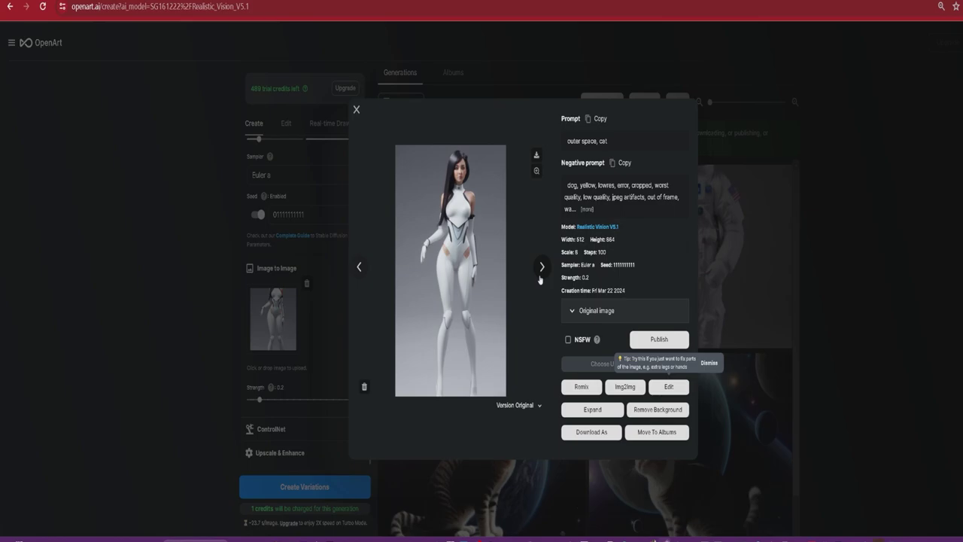
left_click(199, 319)
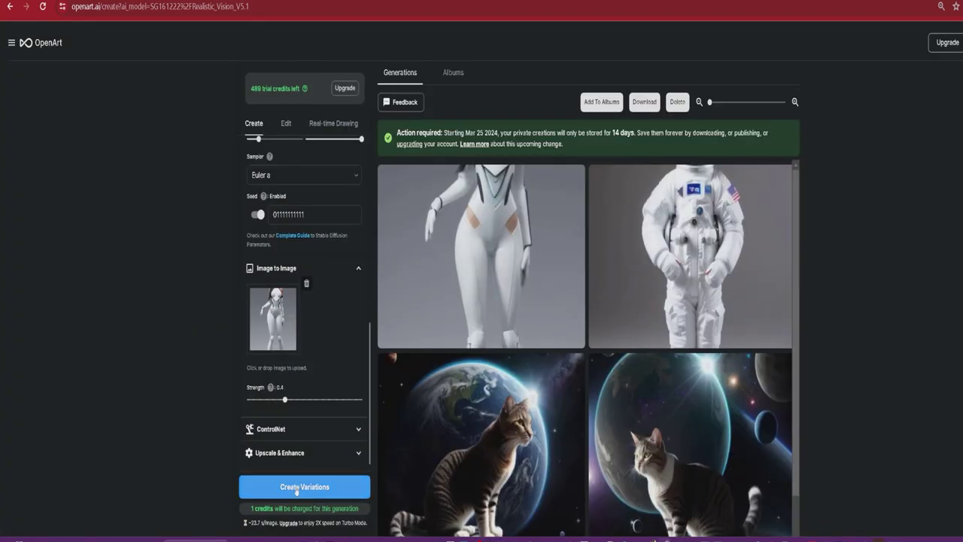
left_click(297, 488)
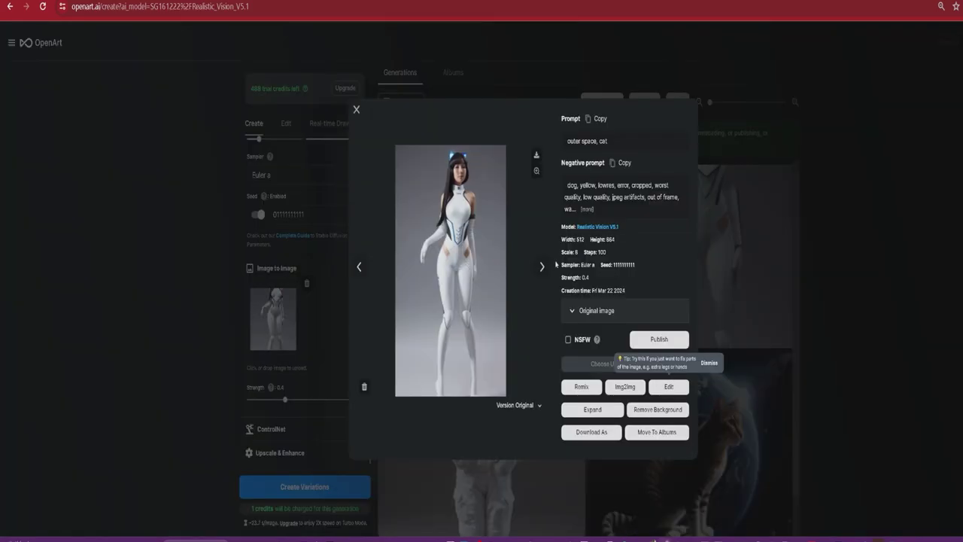
Compare the variations made at strengths 0.2, 0.4 and 0.75 in the image preview, and close it.
left_click(543, 266)
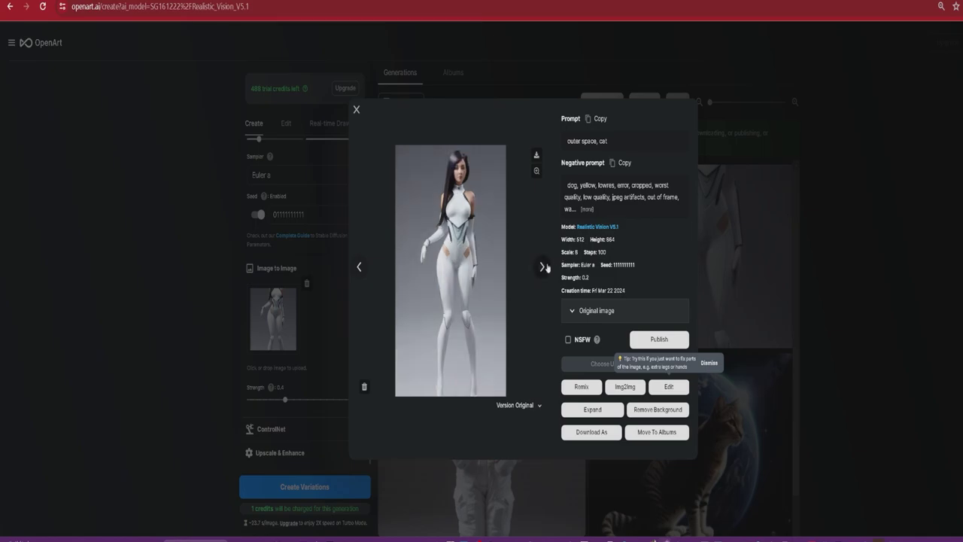
left_click(359, 267)
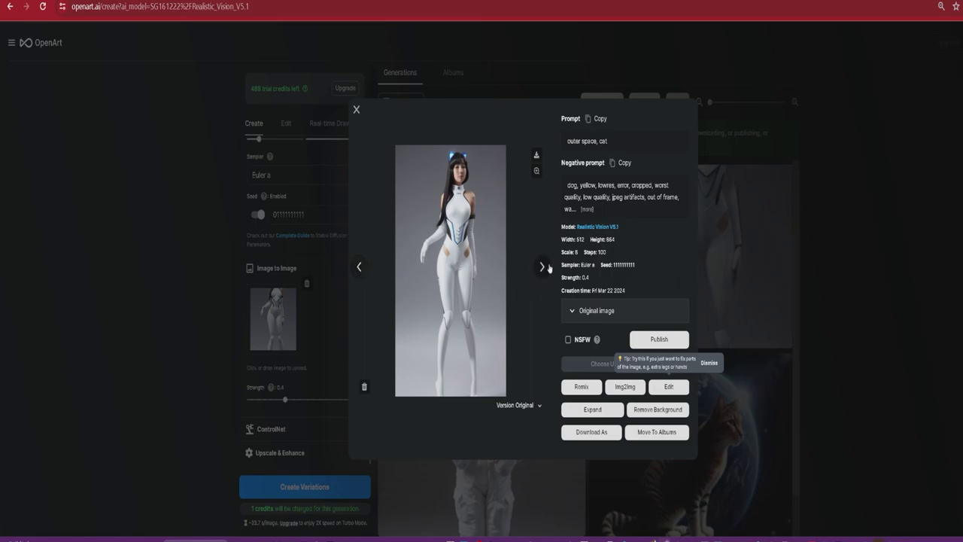
left_click(541, 268)
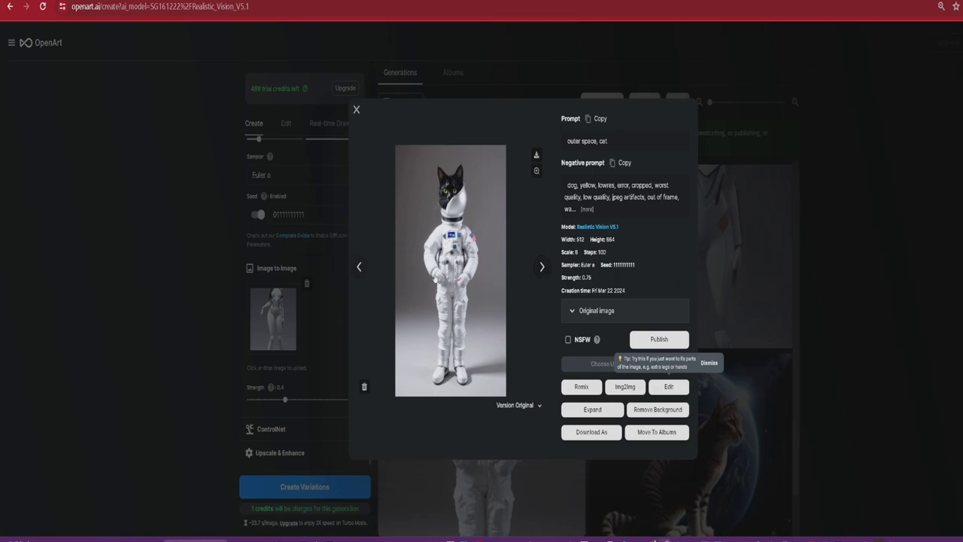
left_click(356, 272)
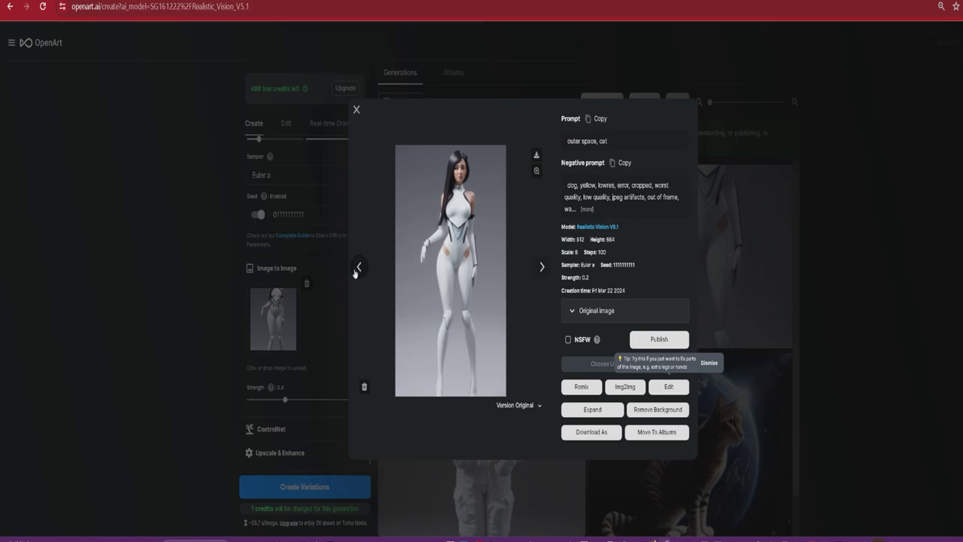
left_click(356, 272)
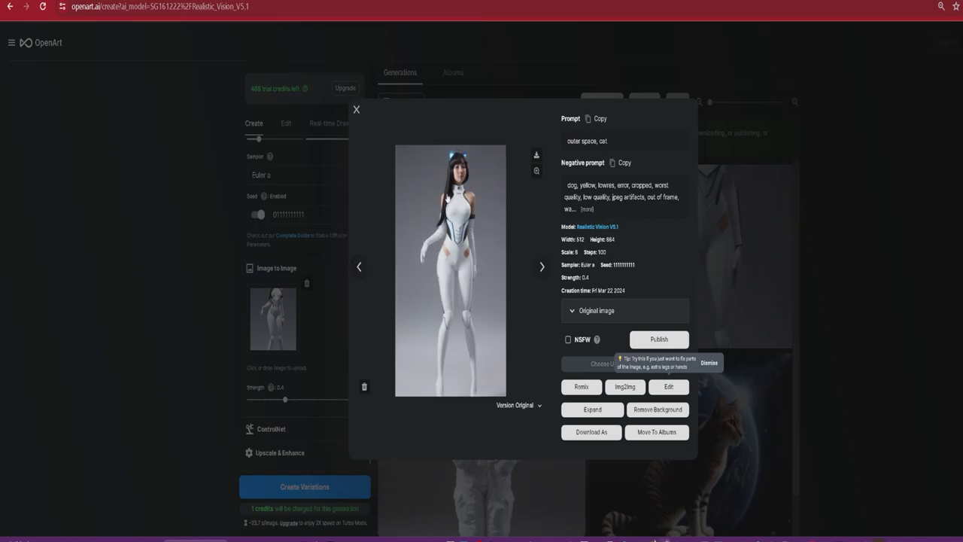
left_click(357, 110)
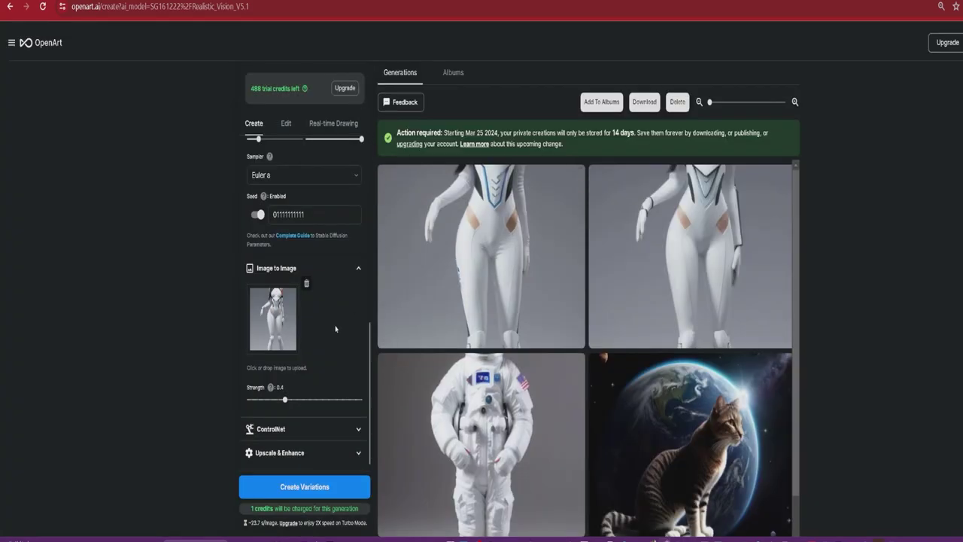
Remove the Image to Image source picture and upload the full-body figure picture as the ControlNet image.
left_click(306, 282)
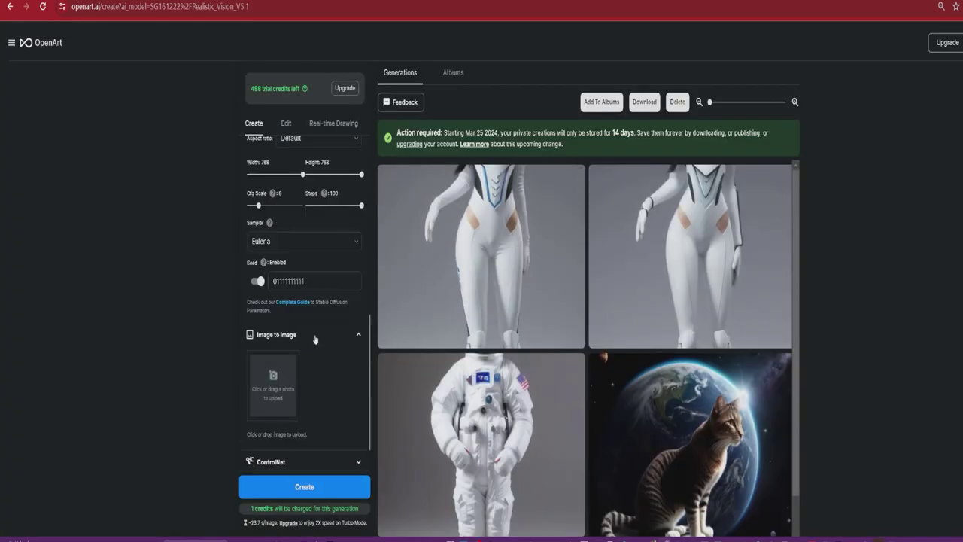
left_click(358, 336)
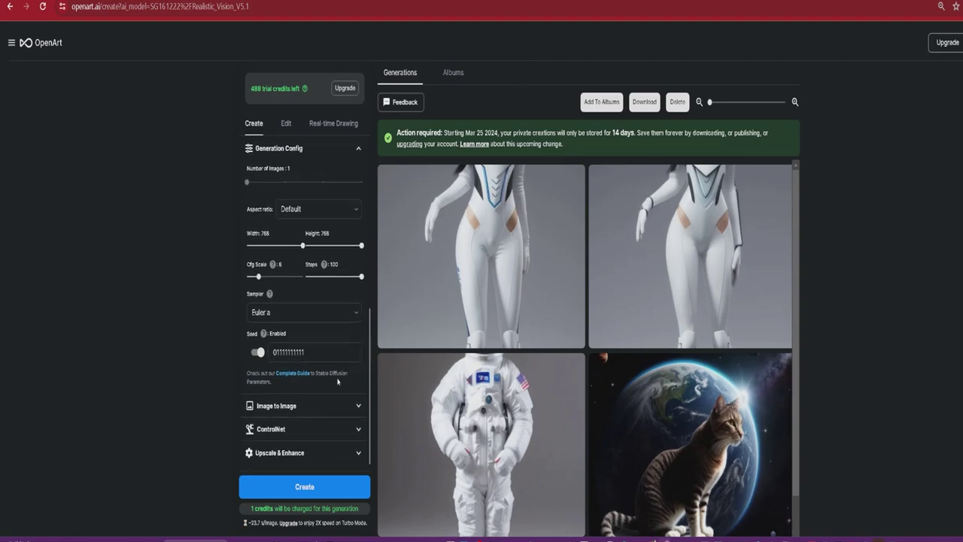
left_click(329, 435)
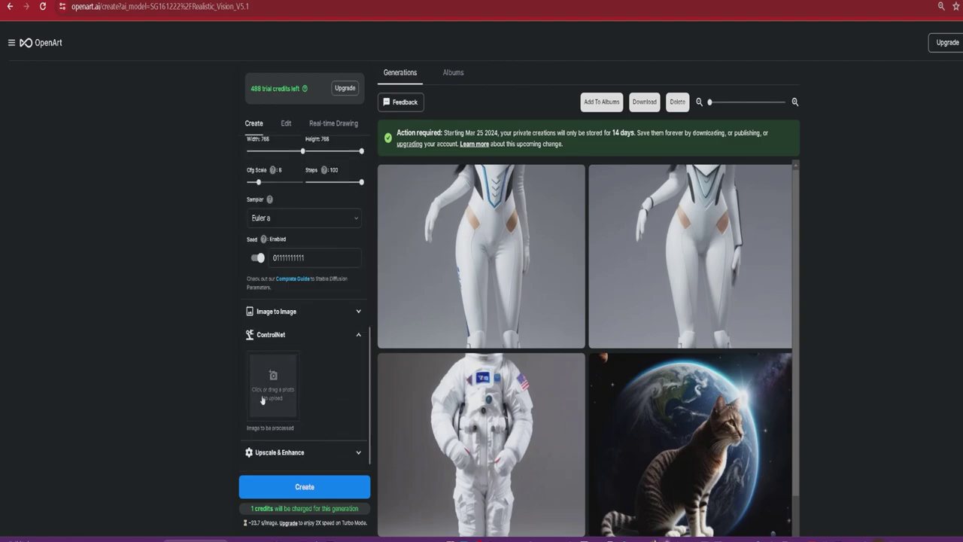
left_click(273, 385)
Review the available ControlNet modes, the explanation of Mode and the Resize Mode options, keeping Canny and Outer Fit.
scroll(304, 300, "down", 2)
left_click(304, 186)
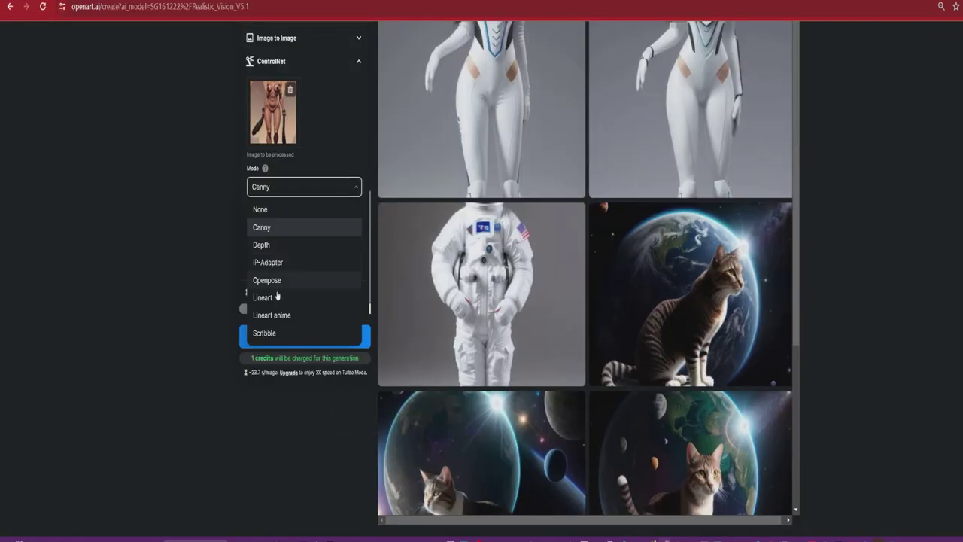
left_click(226, 207)
mouse_move(266, 169)
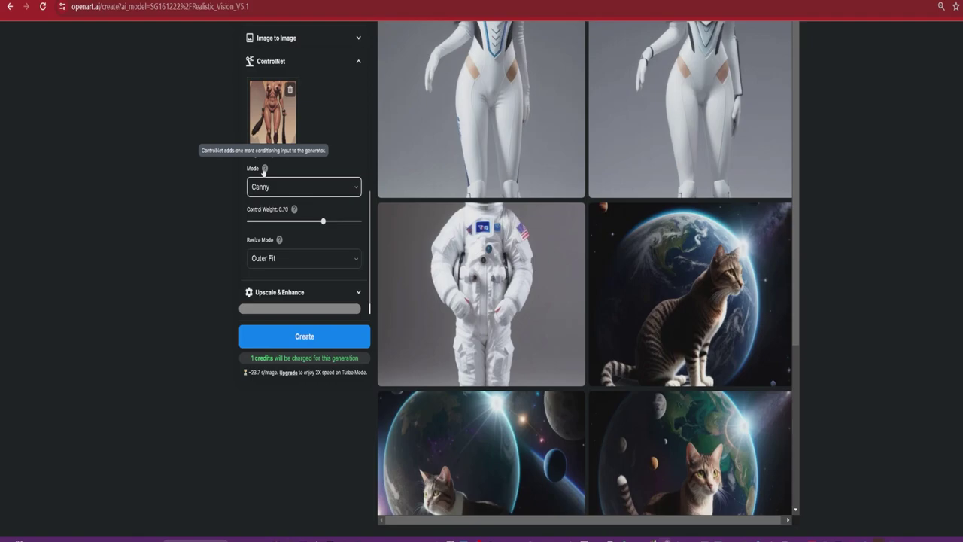
left_click(310, 256)
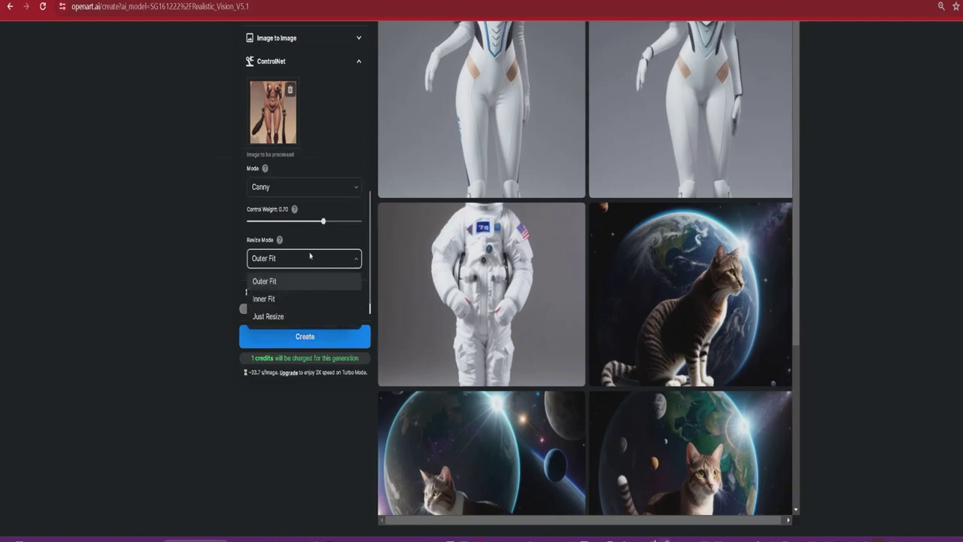
left_click(223, 256)
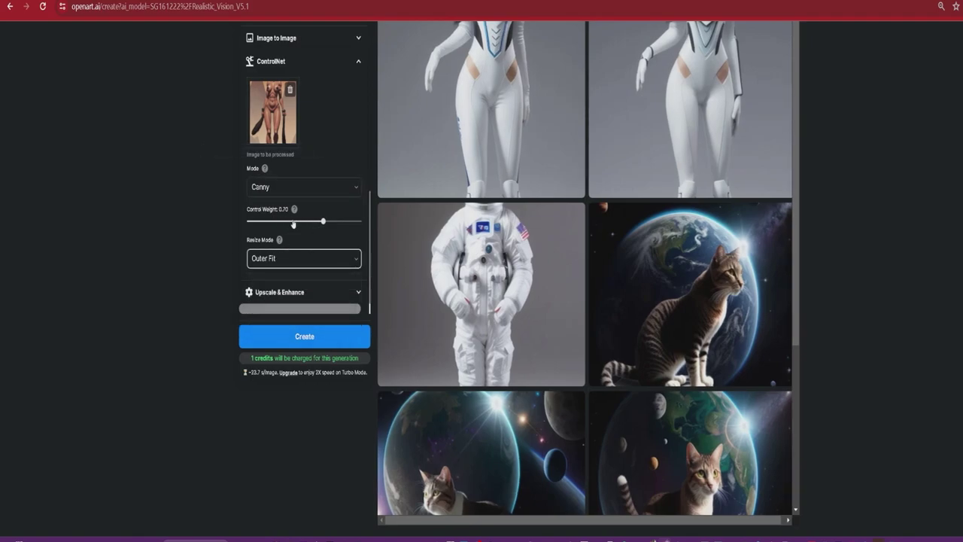
Set the ControlNet mode to Depth, generate an image from it, view the result and close the preview.
left_click(332, 196)
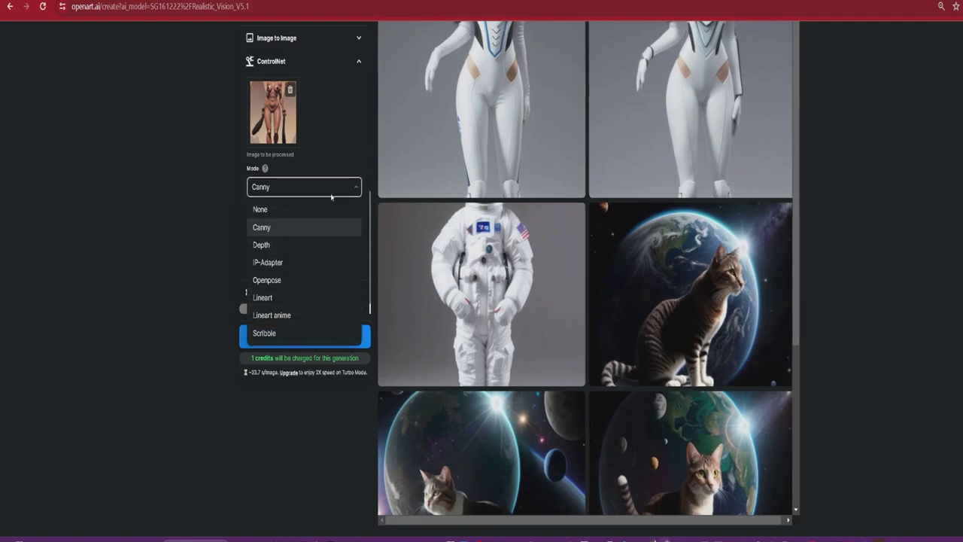
left_click(295, 250)
left_click(299, 336)
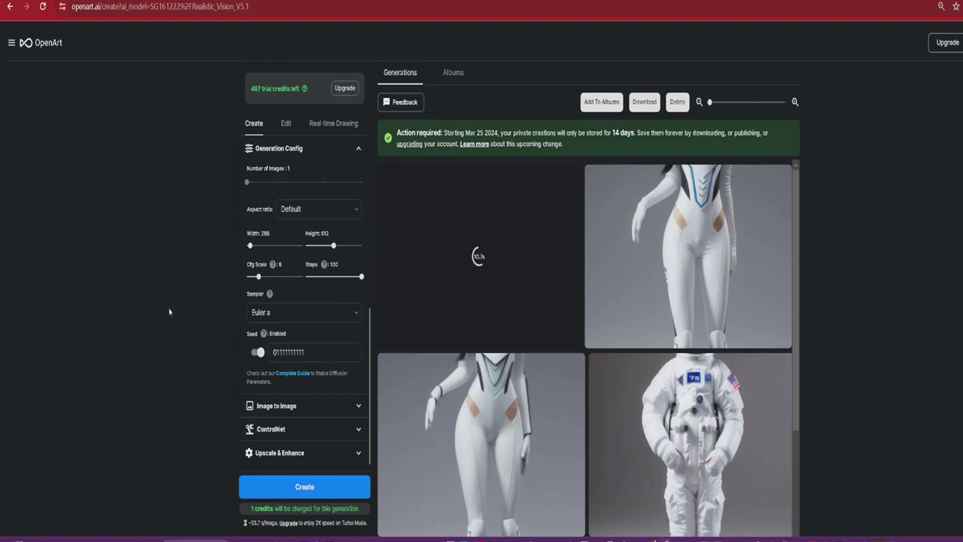
left_click(485, 271)
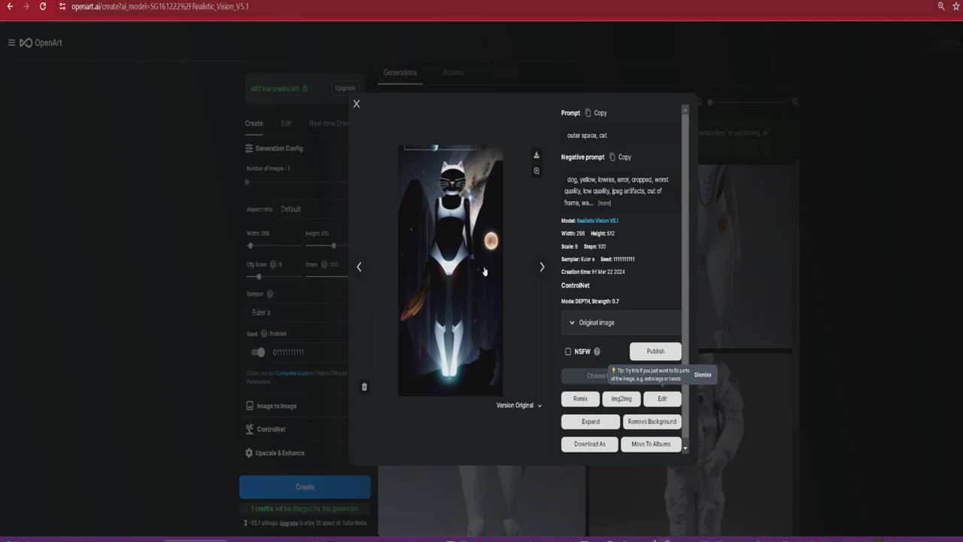
left_click(358, 105)
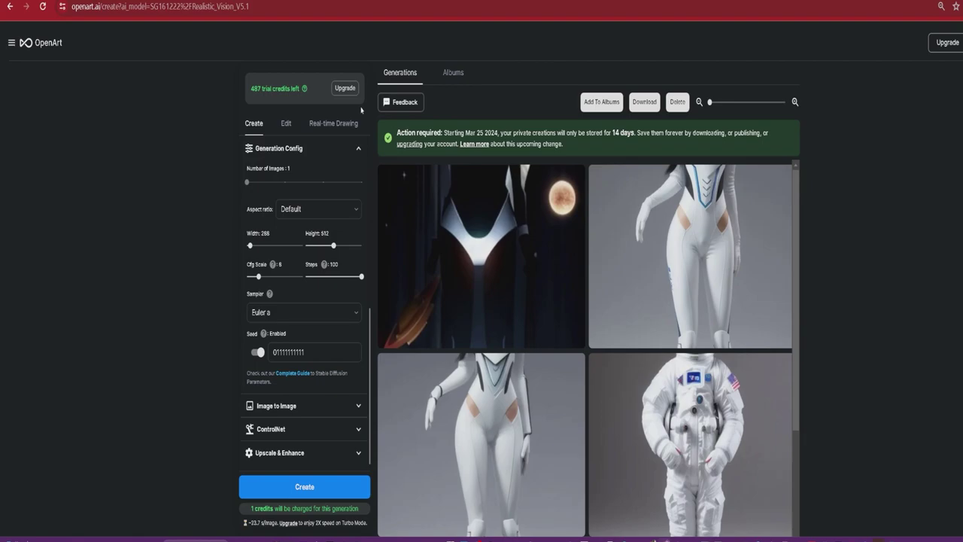
Open the image editing workspace and look over its prompt area.
left_click(285, 122)
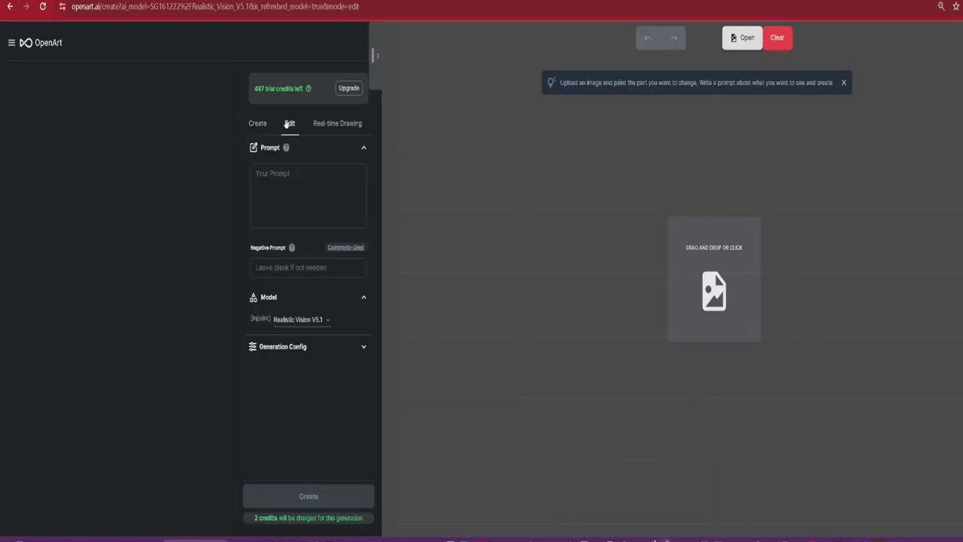
left_click(295, 182)
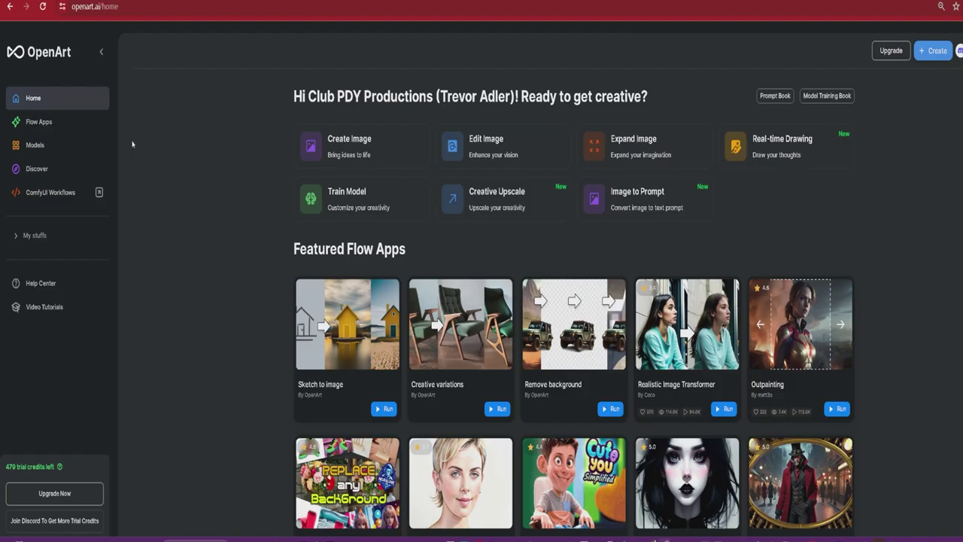
Open model training from the home page and look through the Character, Face and Object model types.
left_click(422, 204)
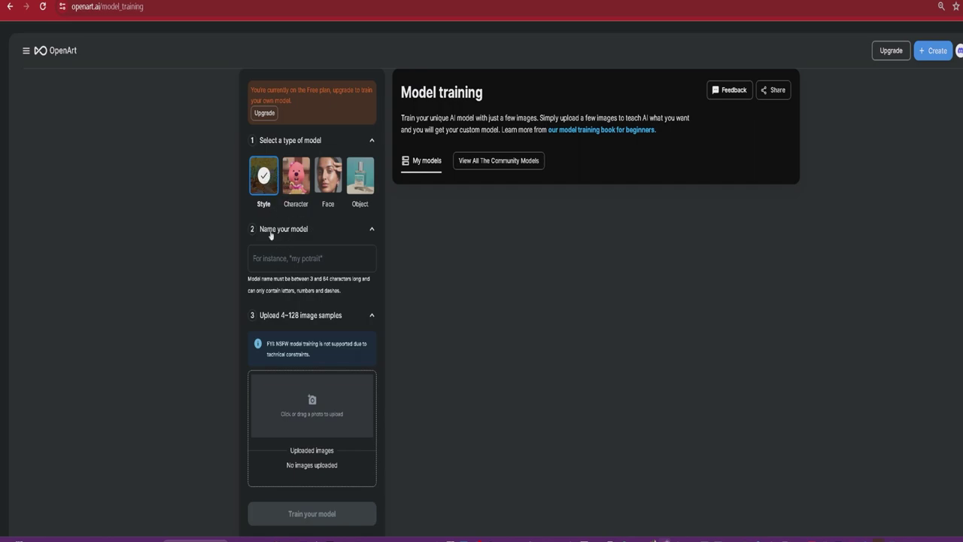
left_click(307, 190)
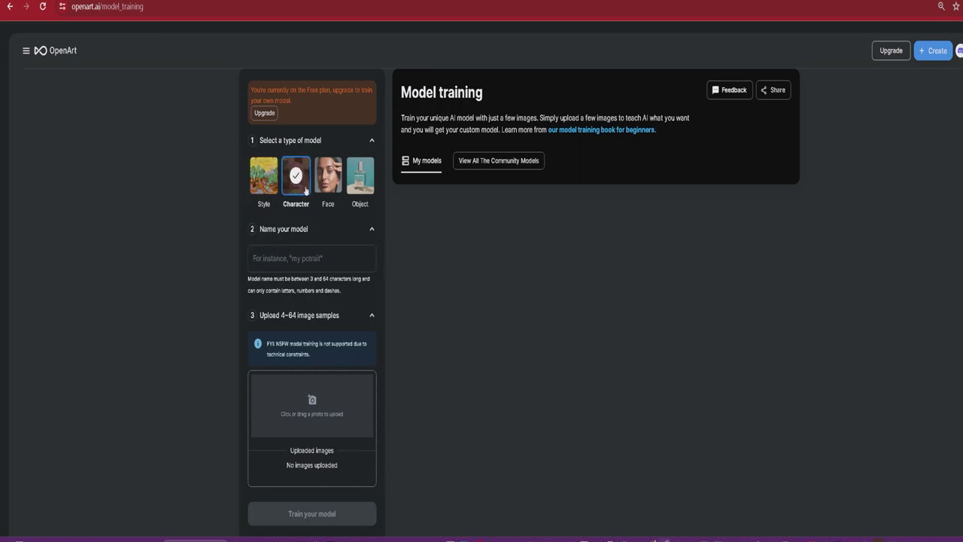
left_click(322, 181)
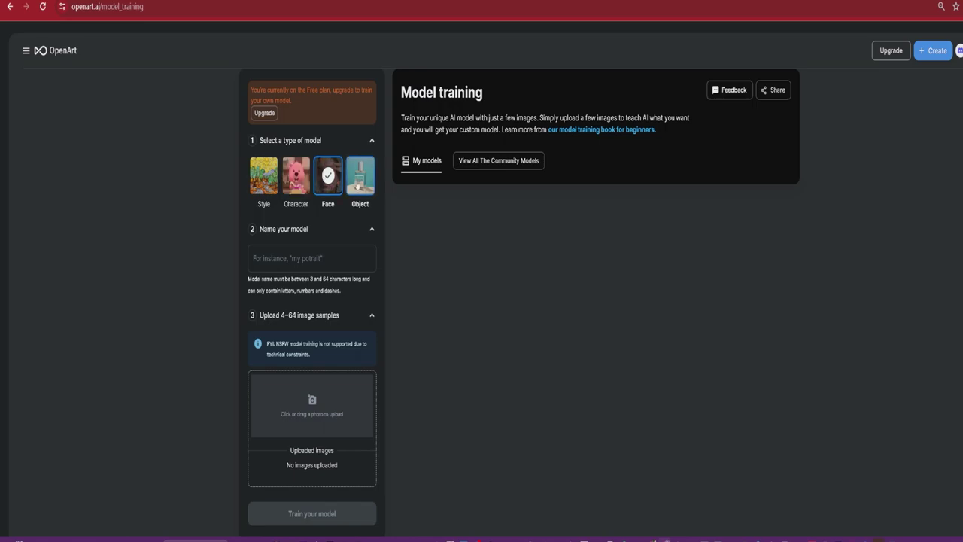
left_click(357, 184)
Open the model training book for beginners and page through its table of contents to the Preface.
left_click(601, 129)
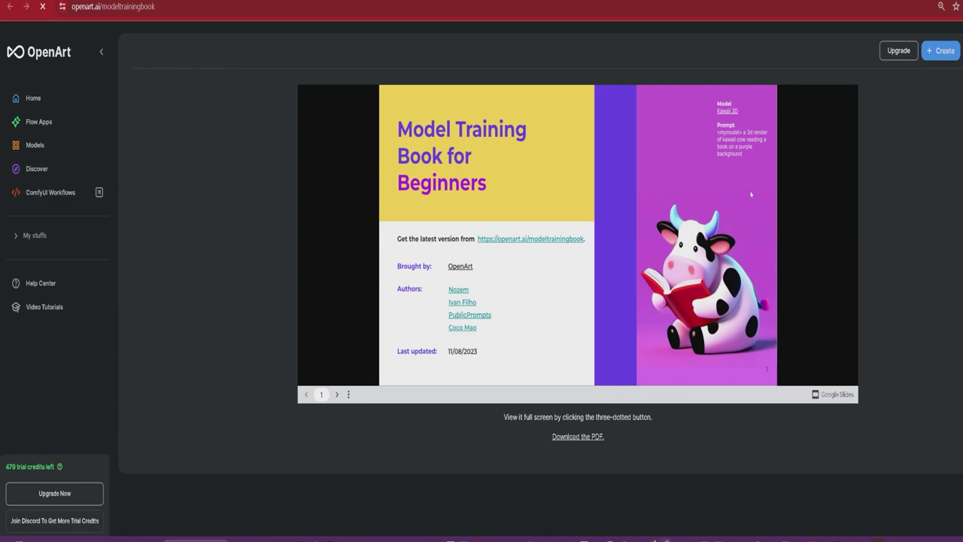
left_click(825, 316)
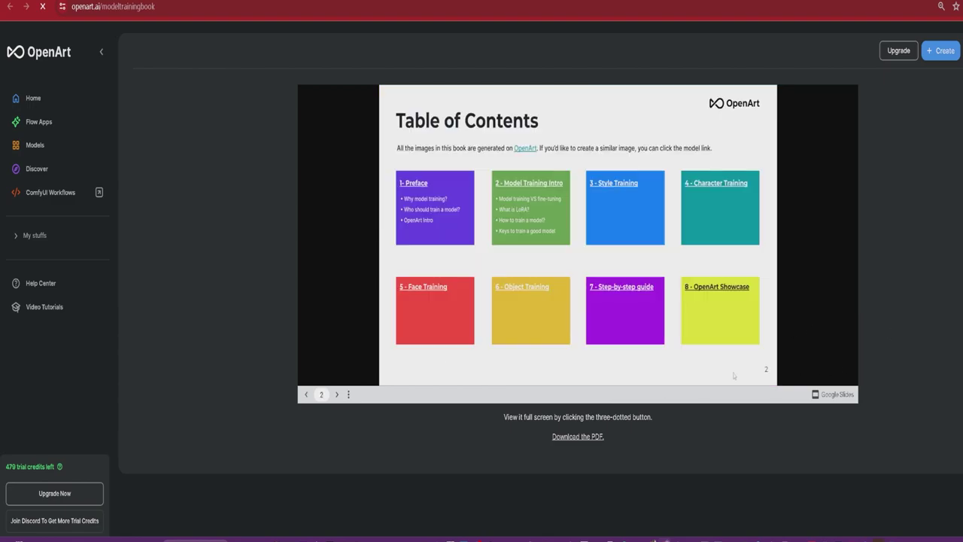
left_click(793, 259)
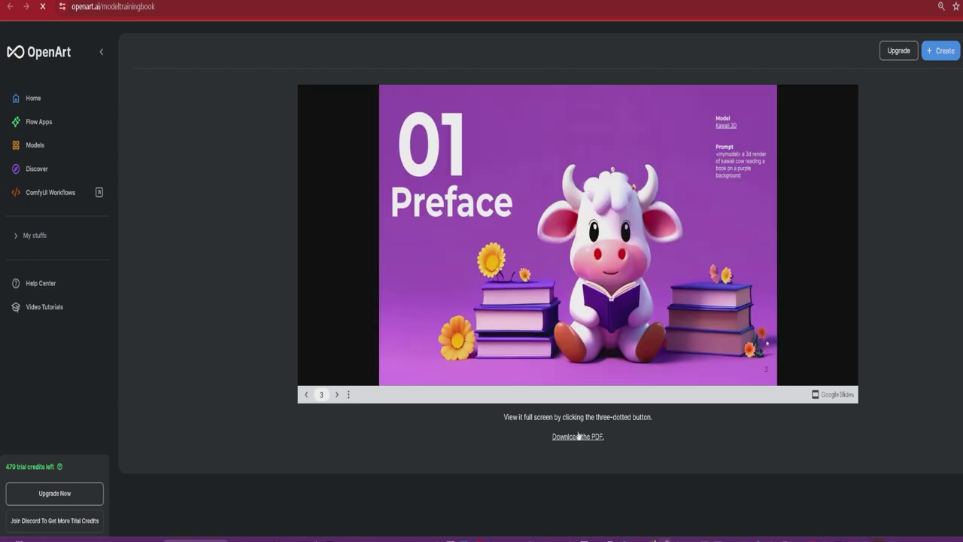